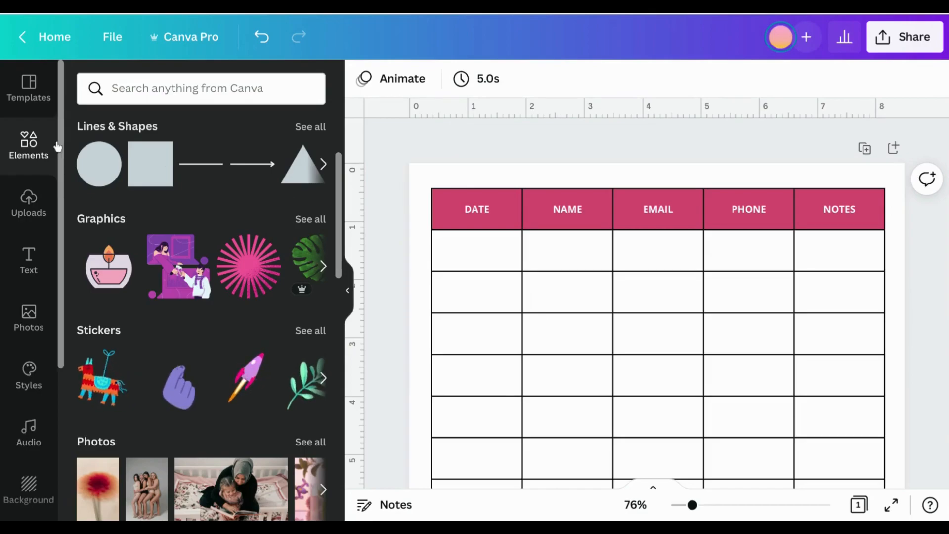
Show the full collection of table designs and add a blank second page
scroll(155, 174, "down", 3)
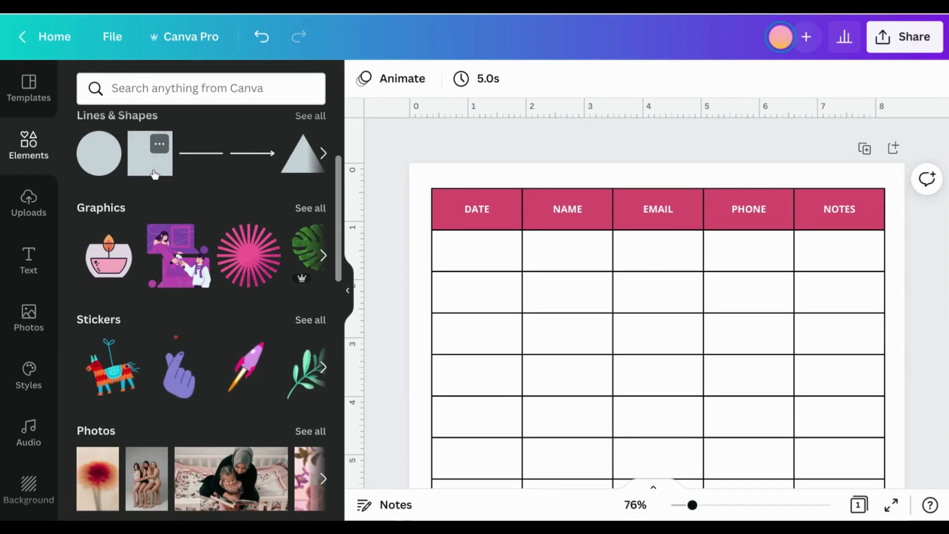
scroll(155, 174, "down", 10)
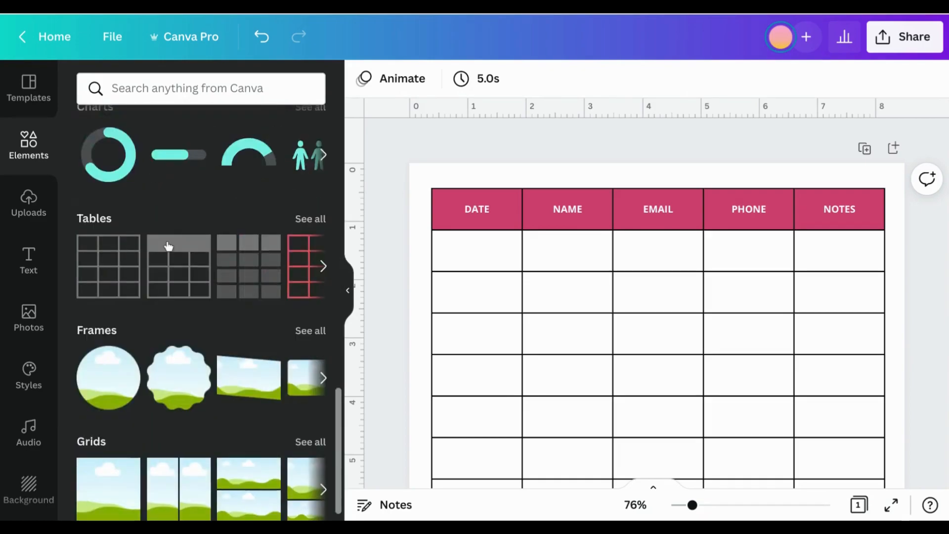
left_click(318, 222)
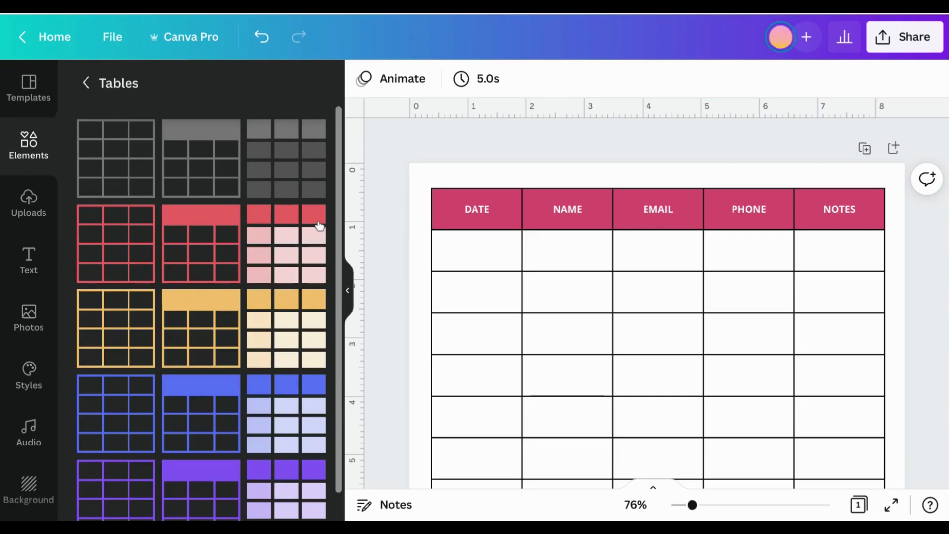
left_click(896, 150)
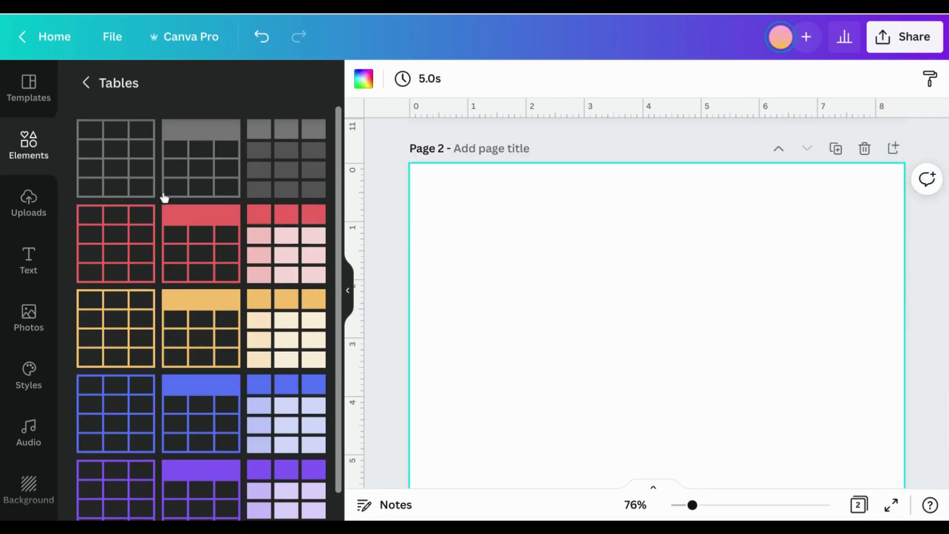
Insert the plain outlined table of three columns and four rows and move it to the page's upper left area
left_click(109, 189)
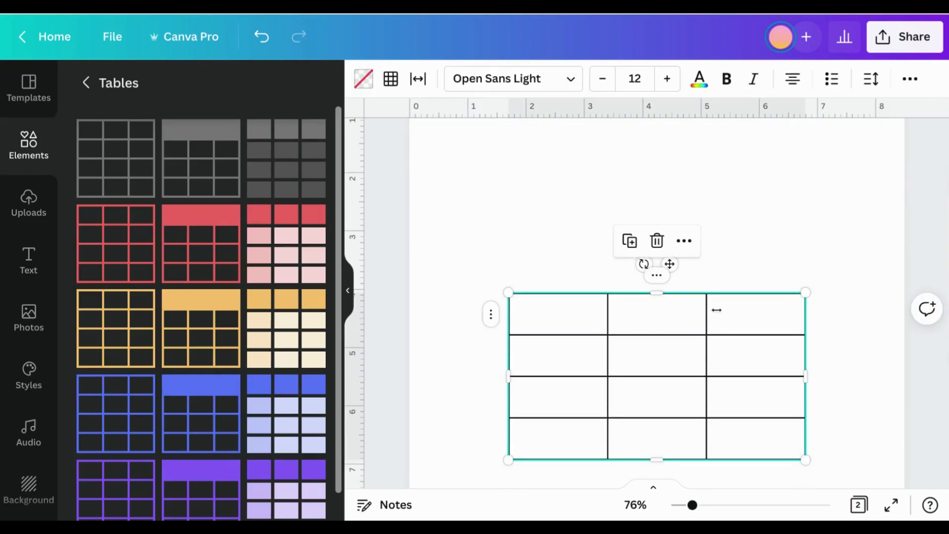
left_click_drag(669, 264, 599, 112)
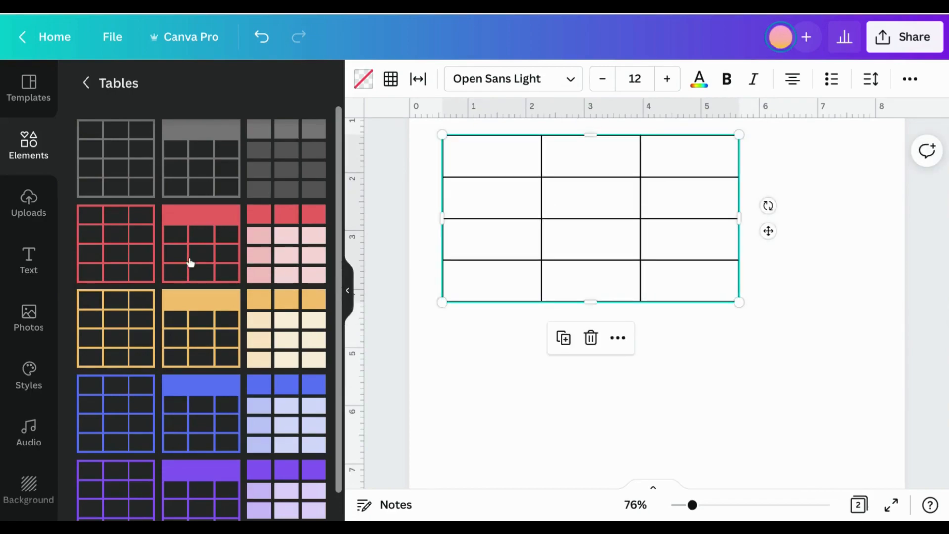
Insert the red table with a shaded header row and place it directly below the plain table, aligned with it
left_click(200, 233)
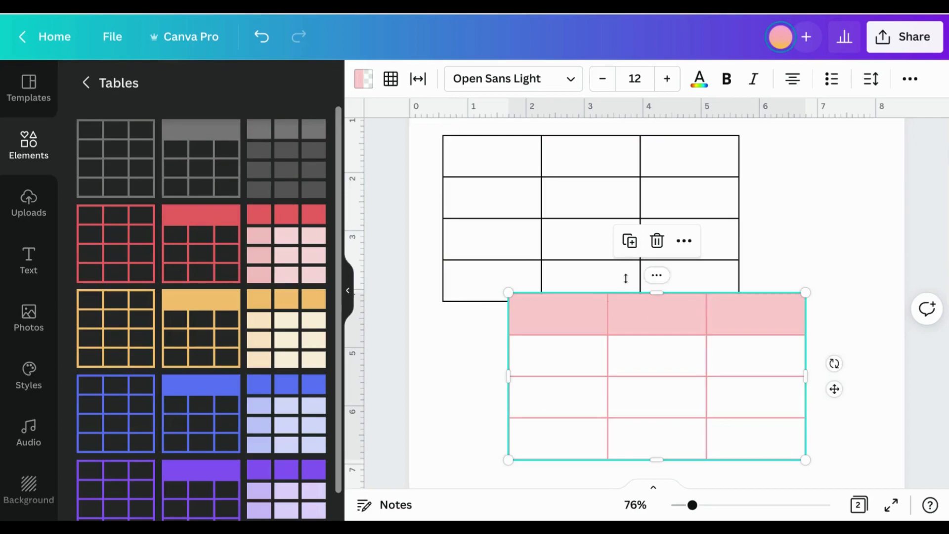
scroll(688, 324, "down", 1)
left_click_drag(836, 364, 773, 377)
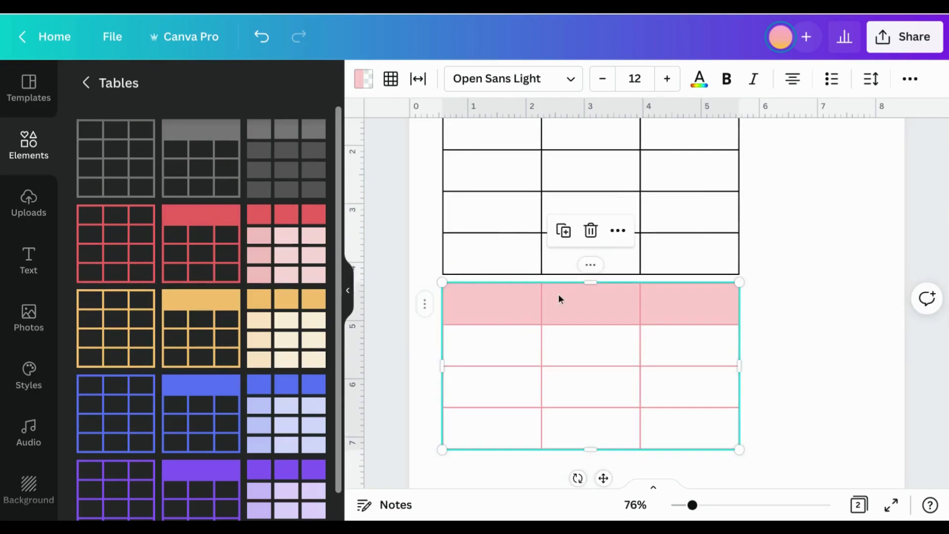
Insert the blue table with filled, separated cells and place it below the red table
scroll(330, 275, "down", 1)
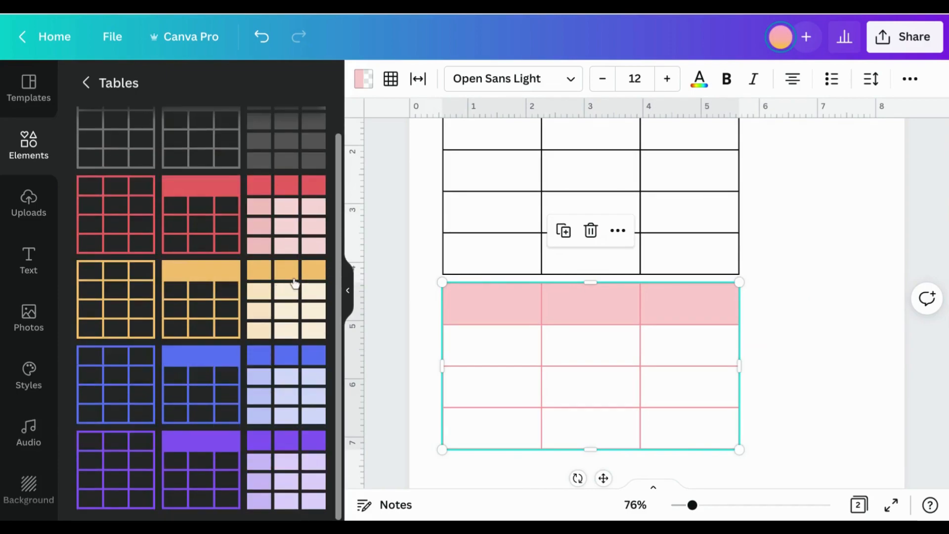
scroll(569, 323, "down", 5)
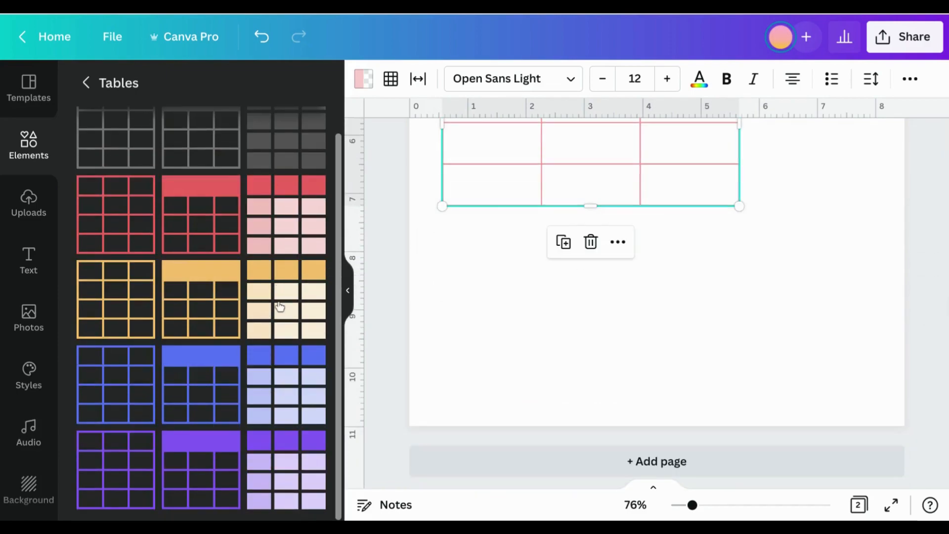
left_click(296, 376)
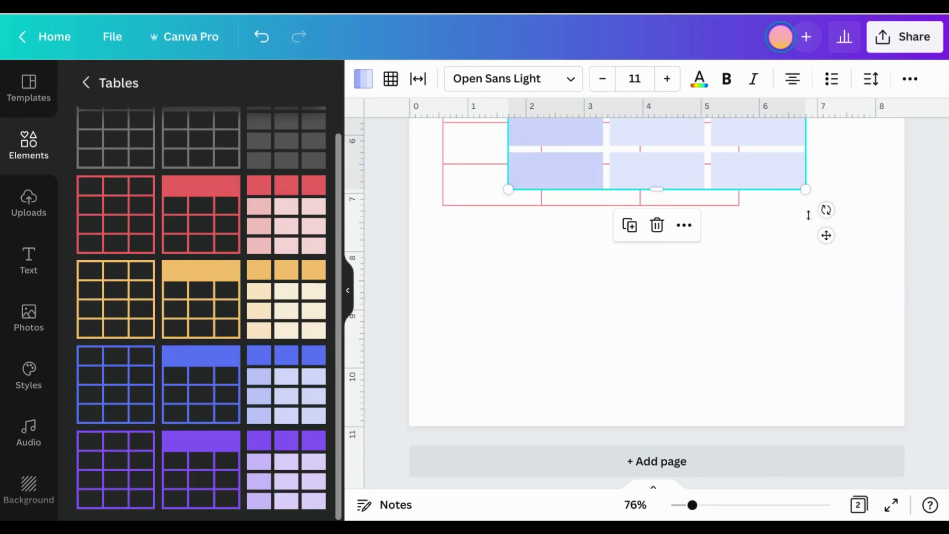
left_click_drag(826, 235, 816, 434)
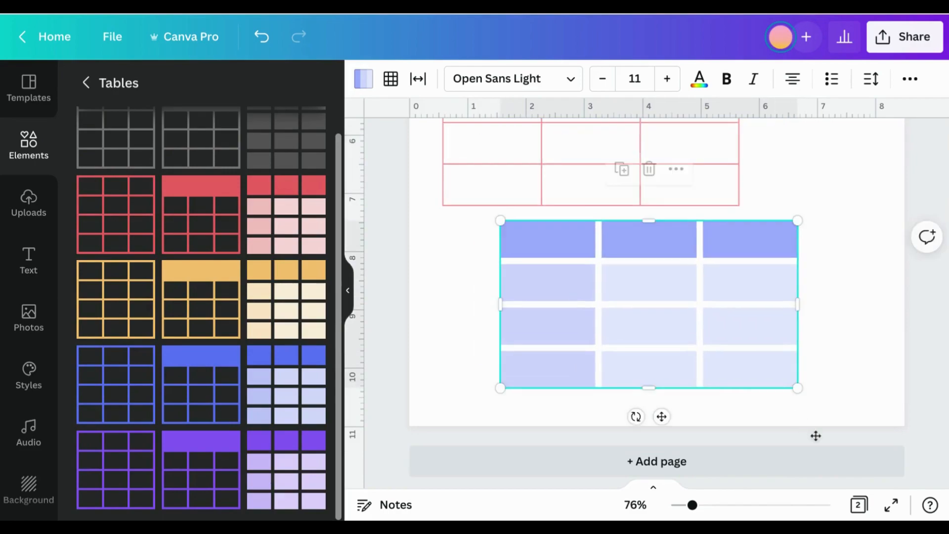
Try the pink lychee photo as the background of page 2 behind the three tables, and remove it
scroll(816, 435, "up", 5)
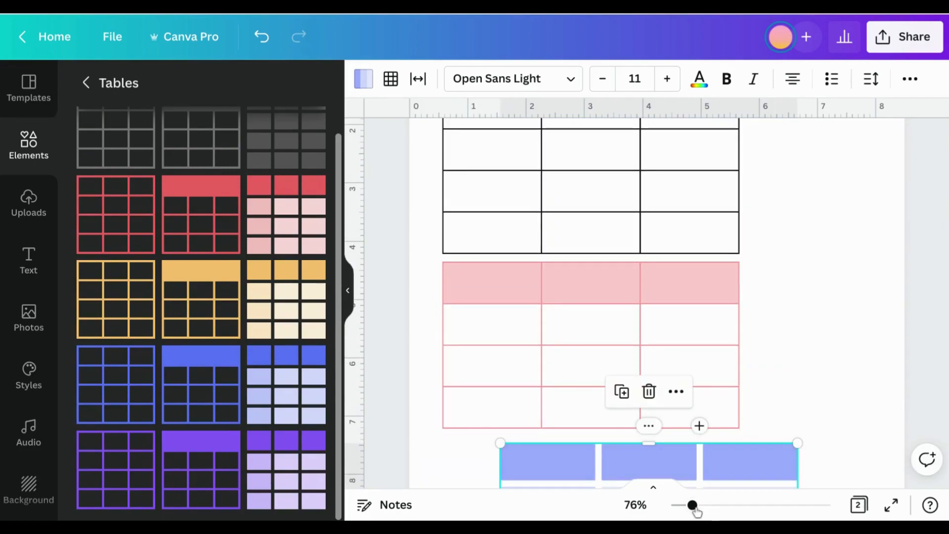
left_click(694, 507)
left_click_drag(695, 506, 683, 506)
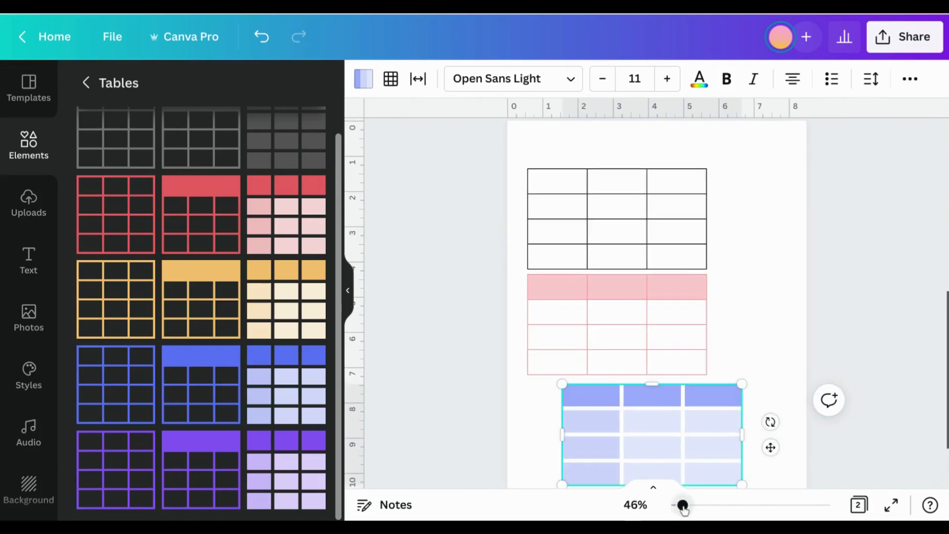
left_click(764, 341)
scroll(765, 342, "down", 1)
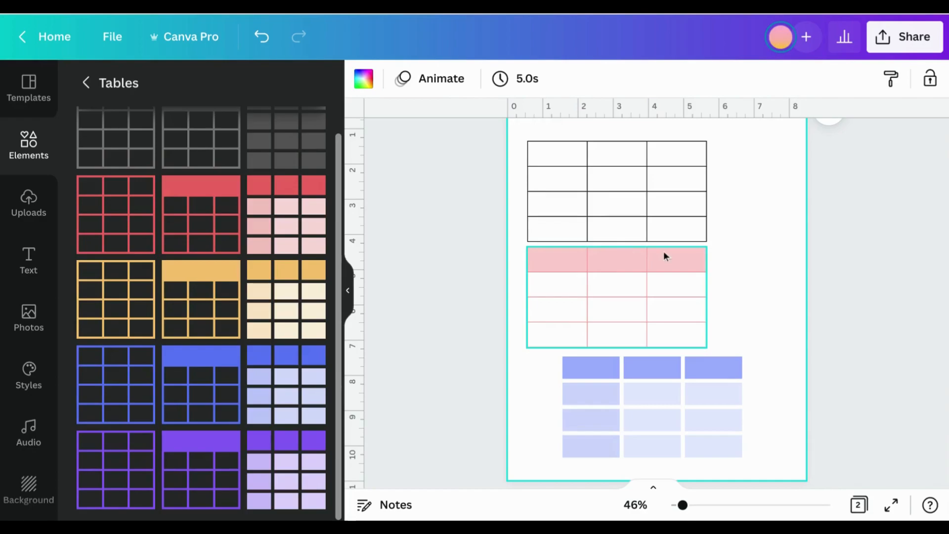
left_click(21, 482)
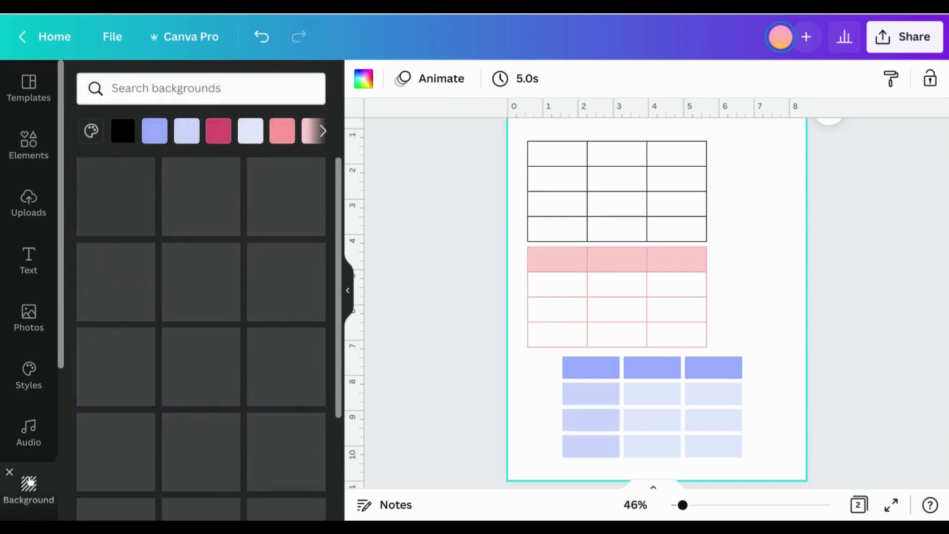
left_click(181, 212)
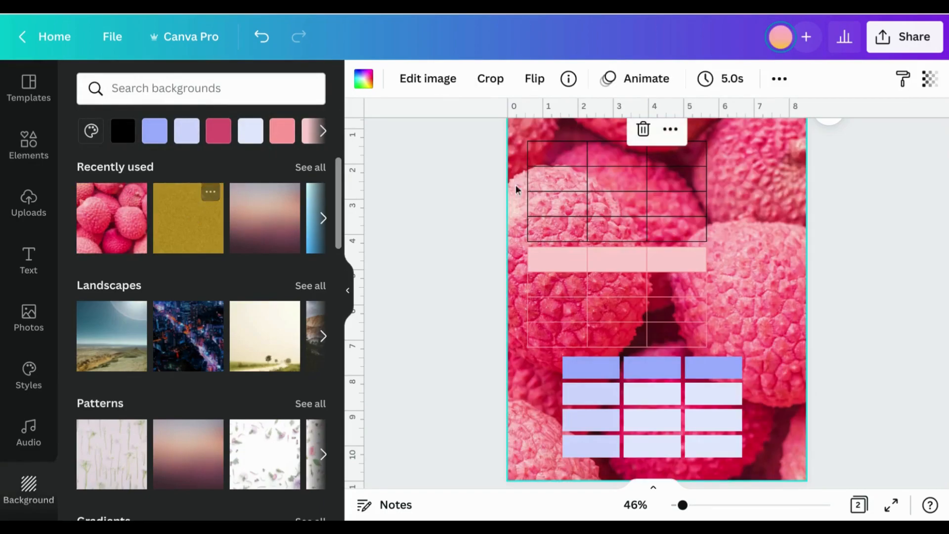
scroll(752, 205, "up", 1)
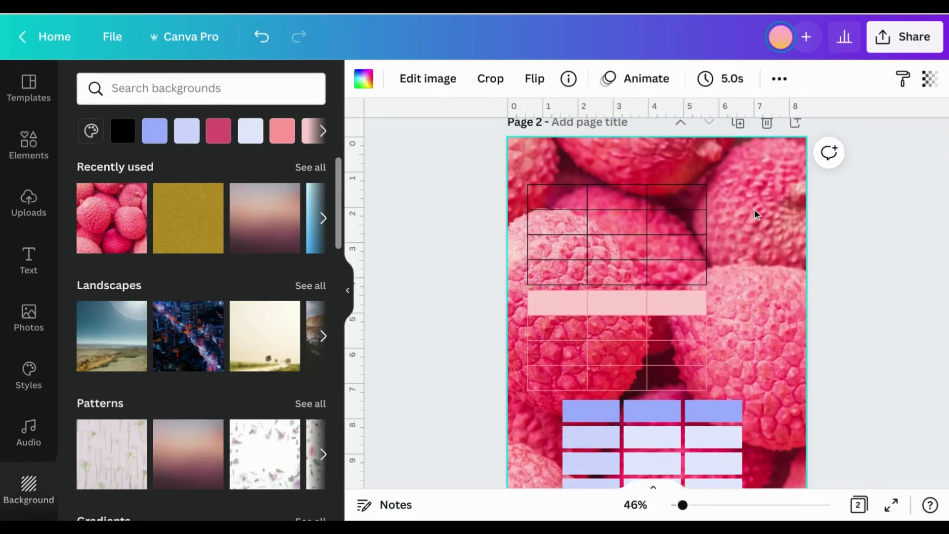
scroll(761, 222, "down", 1)
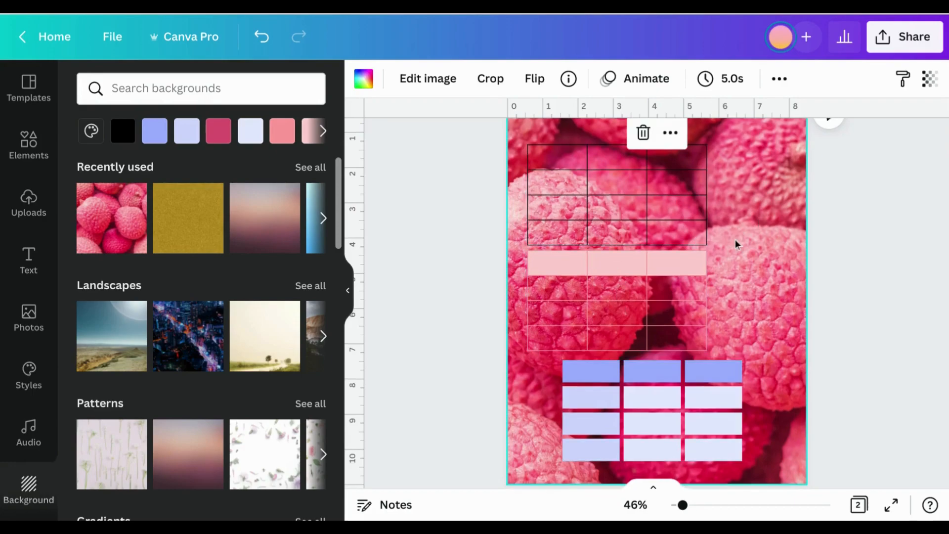
key("Delete")
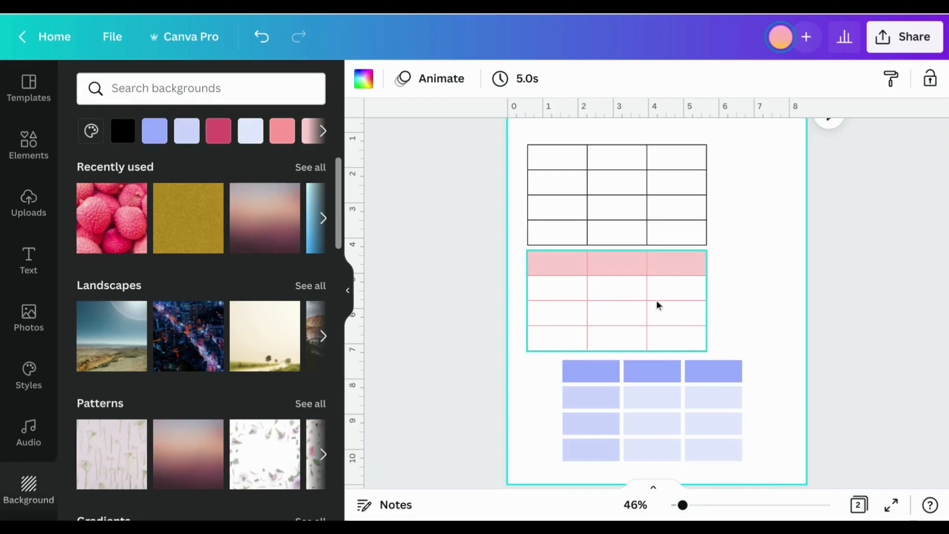
Delete the blue table and the plain black-outlined table from page 2
left_click(666, 393)
key("Delete")
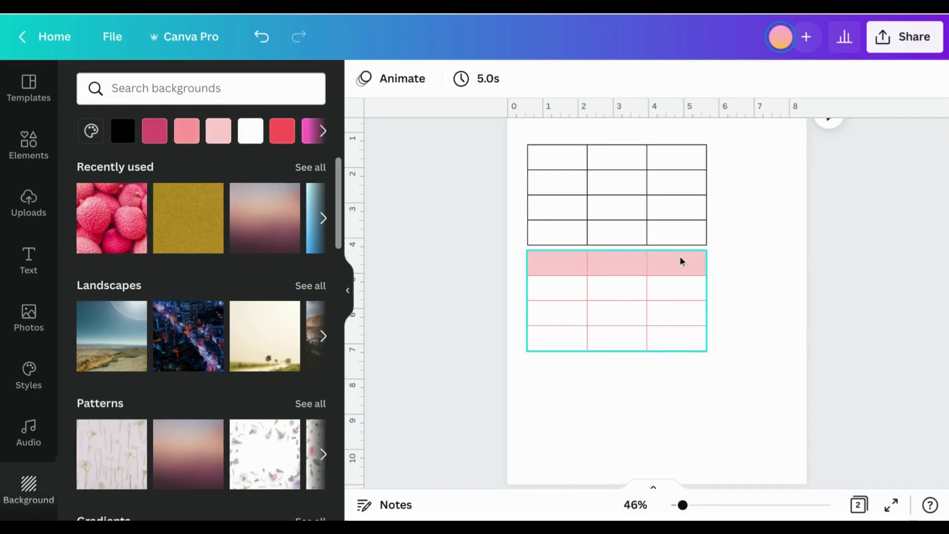
left_click(672, 232)
key("Delete")
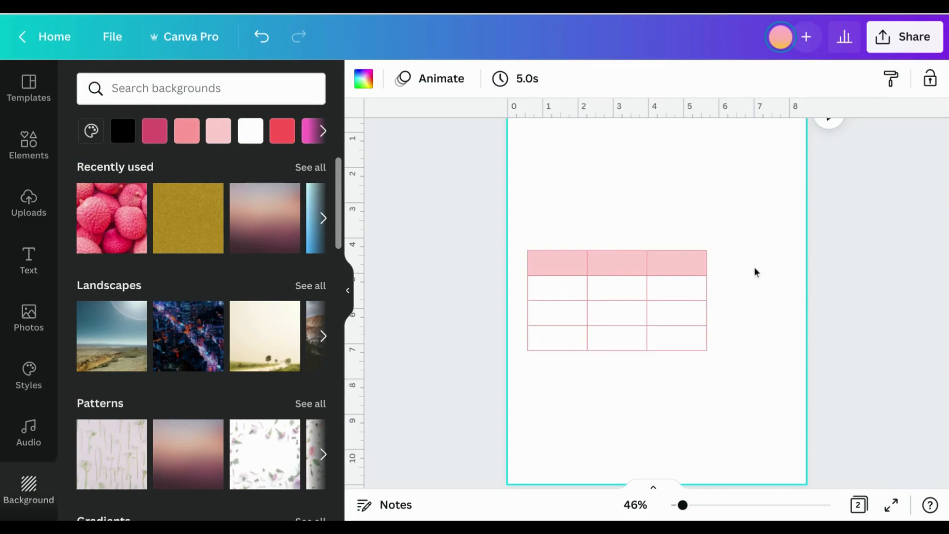
Hide the design library and centre the remaining pink table horizontally on the page
left_click_drag(684, 505, 693, 505)
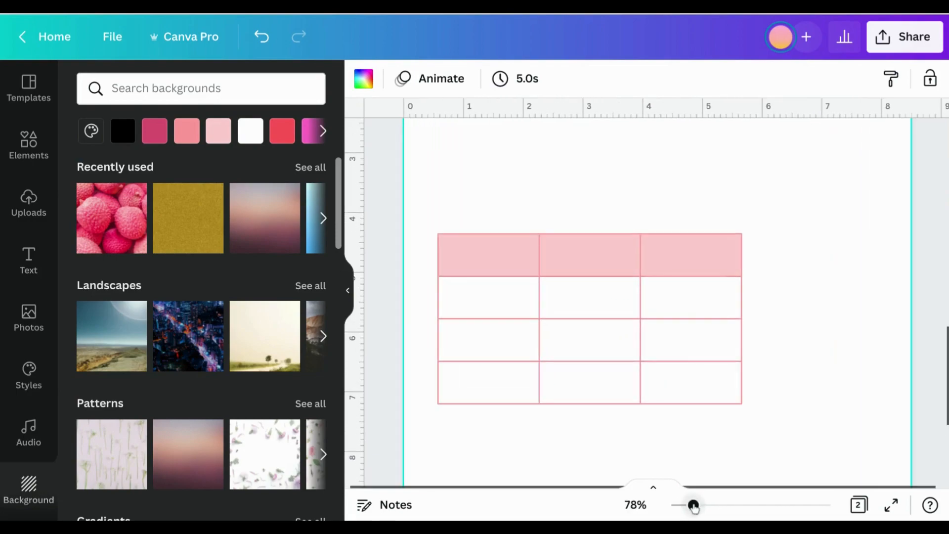
left_click(349, 291)
left_click_drag(478, 248, 546, 228)
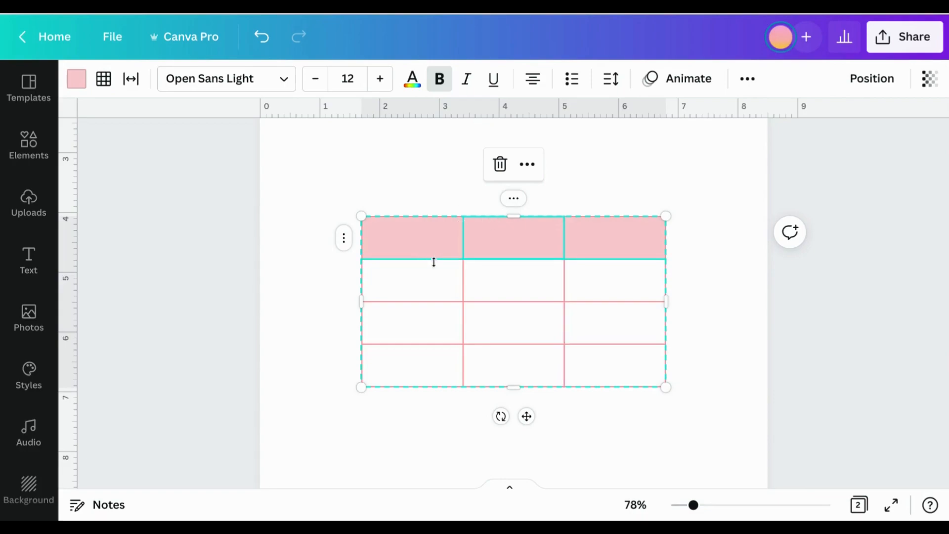
left_click(344, 239)
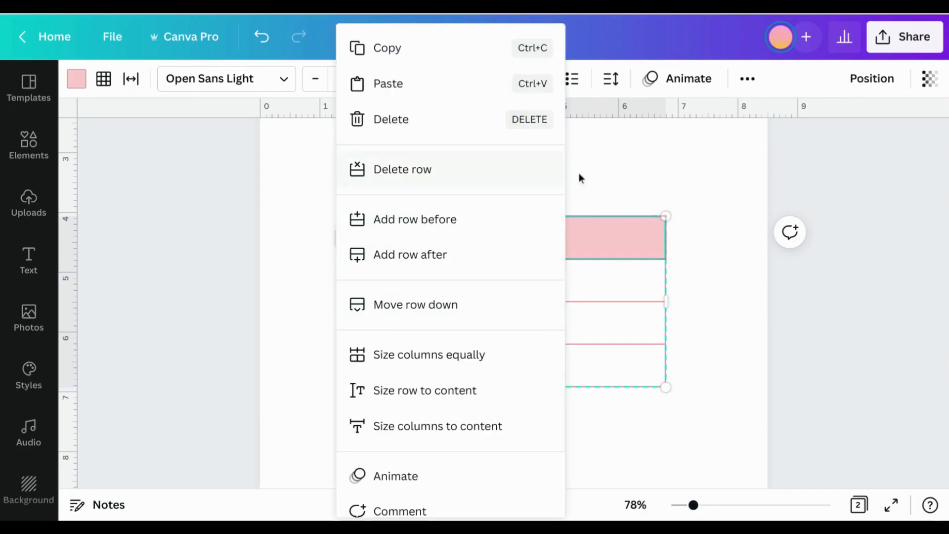
left_click(619, 166)
left_click(500, 229)
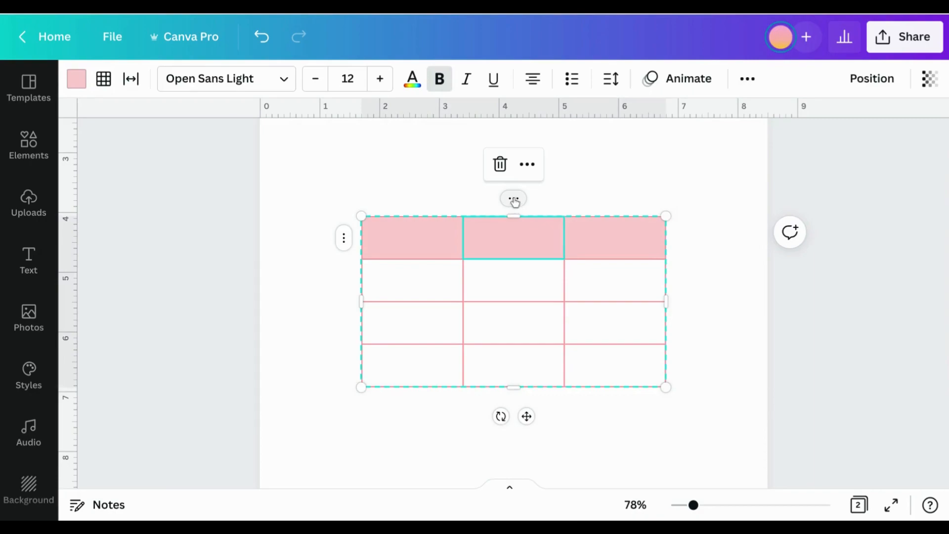
left_click(514, 200)
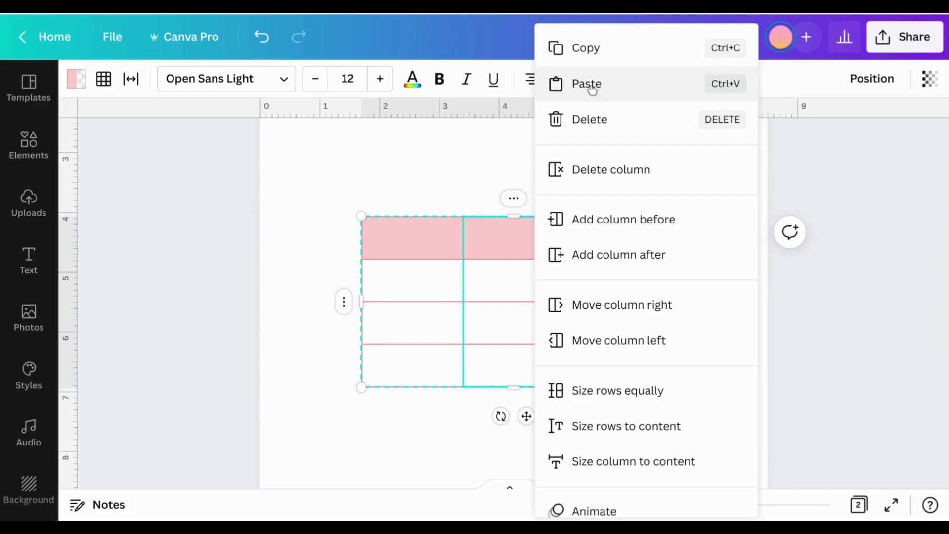
left_click(420, 164)
Fill the table's first column with "test" in the header, "123" in the second row and "abc" in the third
left_click(425, 236)
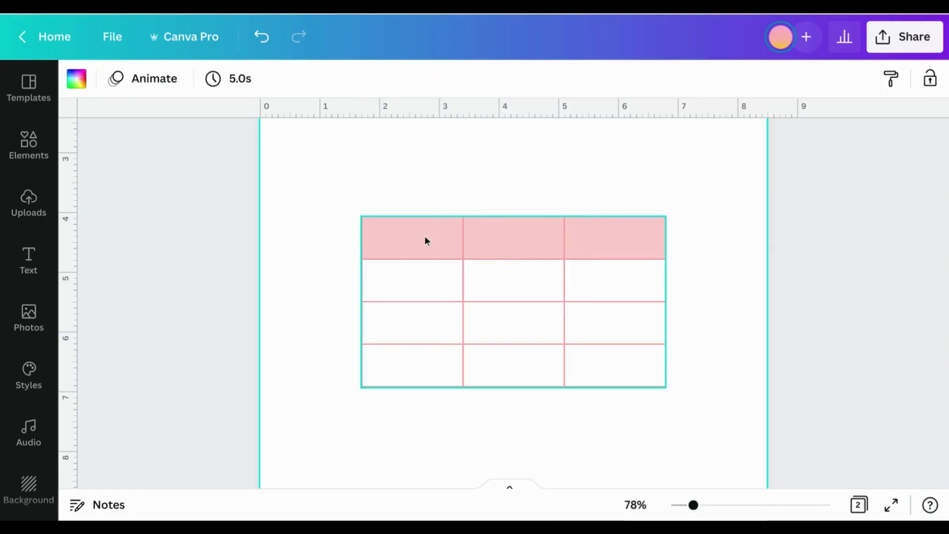
left_click(425, 240)
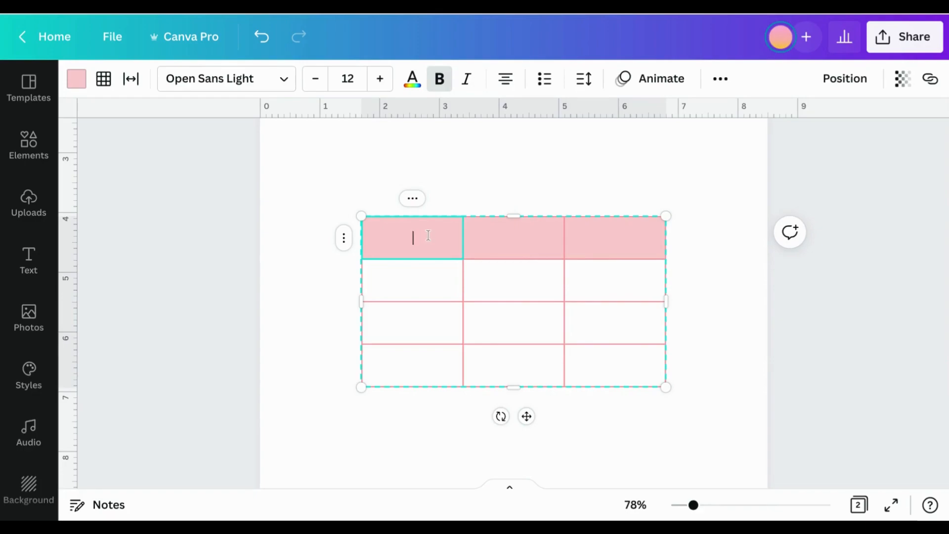
left_click(521, 236)
left_click(430, 239)
left_click(429, 239)
type("test")
left_click(419, 278)
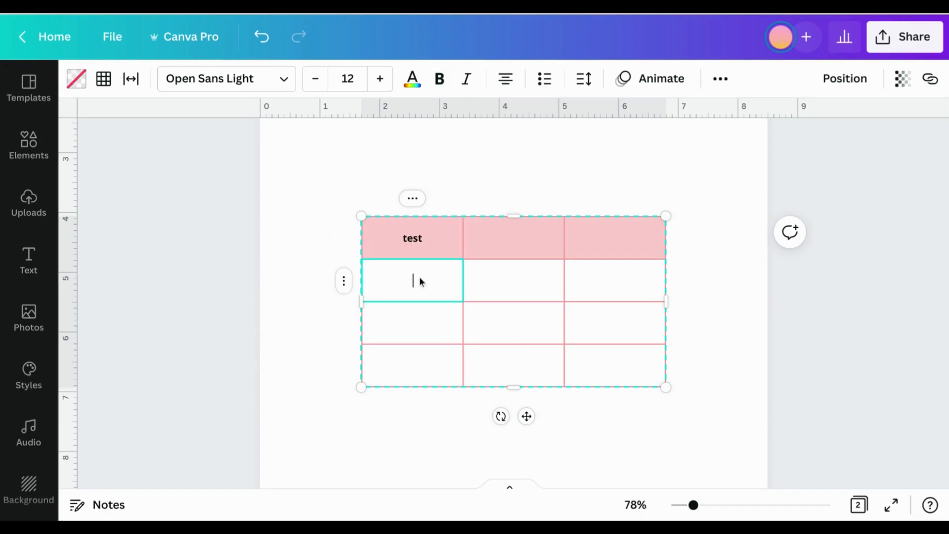
type("123")
left_click(417, 324)
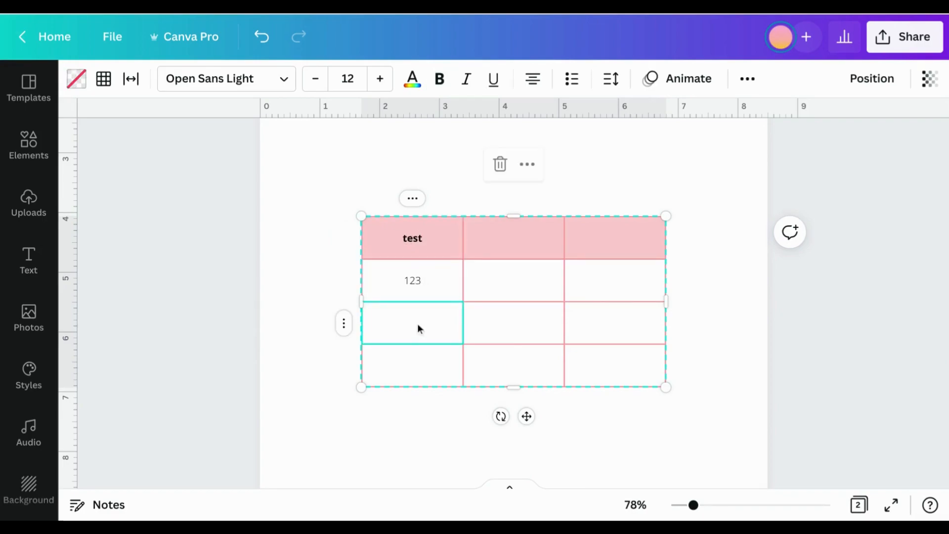
left_click(418, 324)
type("abc")
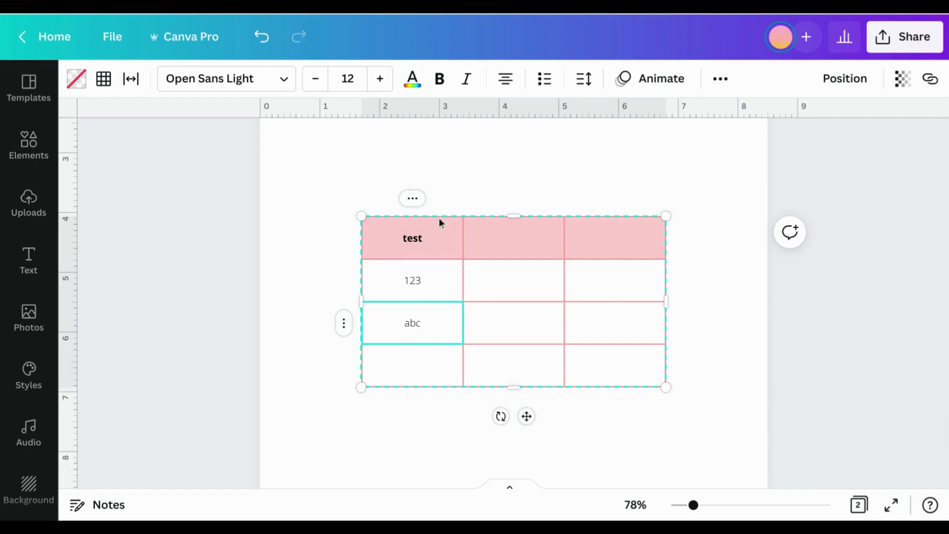
Copy the table's first column and paste its contents into the second column
left_click(420, 201)
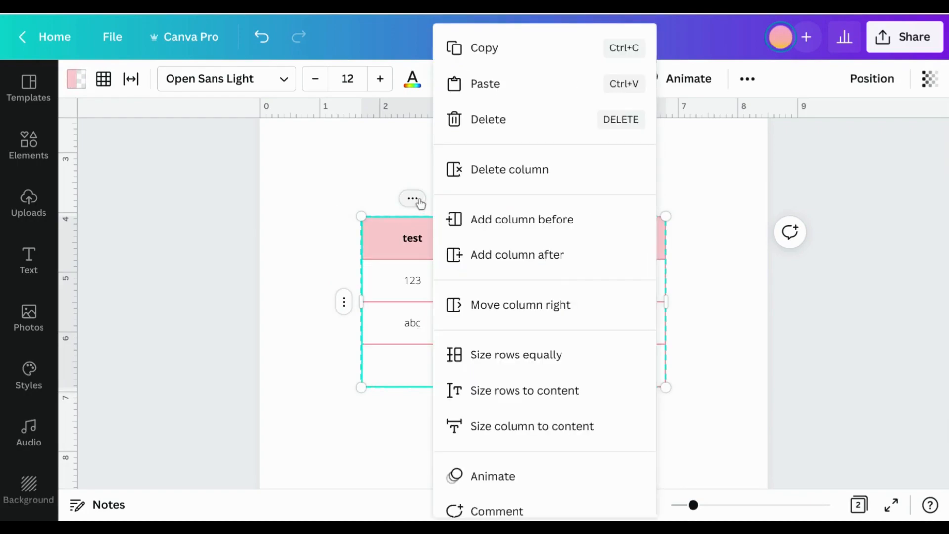
left_click(494, 56)
left_click(517, 235)
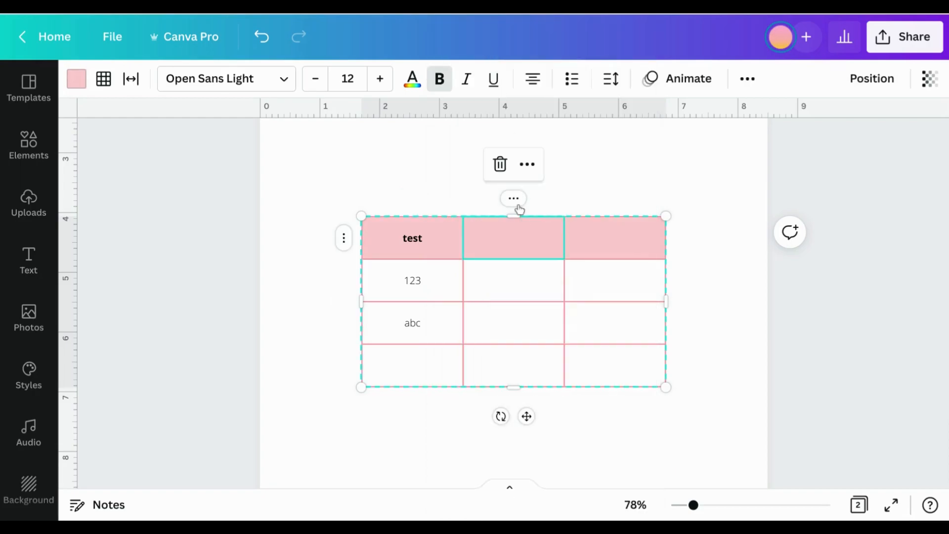
left_click(514, 199)
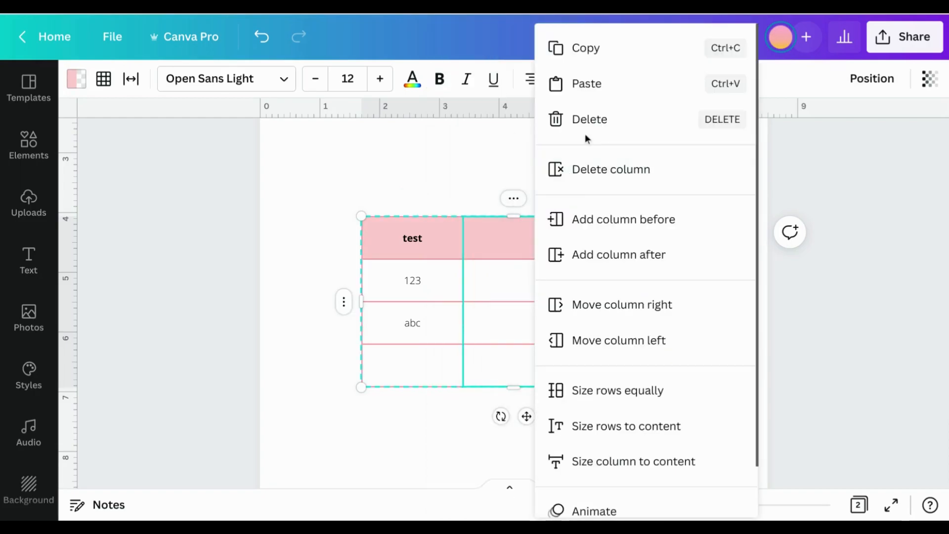
left_click(594, 89)
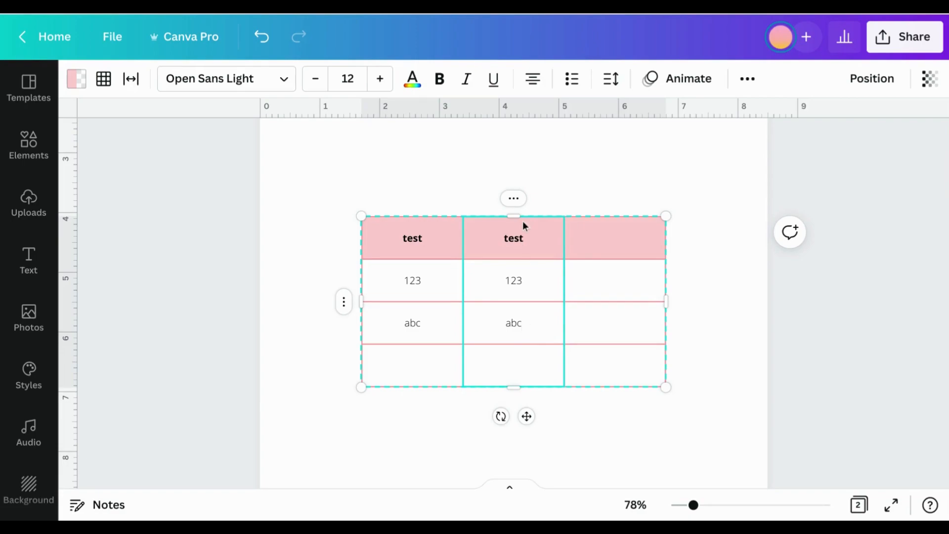
Clear the pasted "test", "123" and "abc" from the second column's cells
double_click(524, 236)
key("BackSpace")
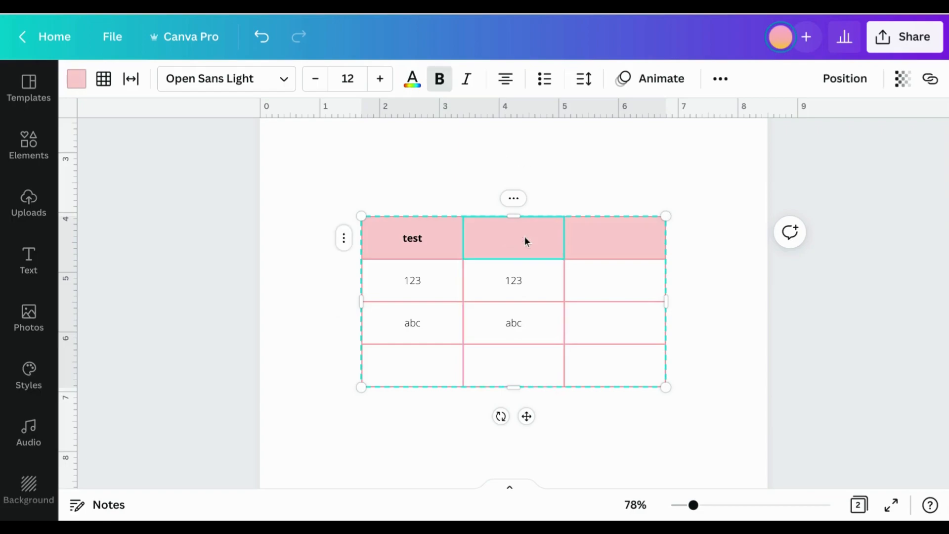
key("Down")
double_click(519, 276)
key("BackSpace")
left_click(523, 319)
double_click(521, 319)
key("BackSpace")
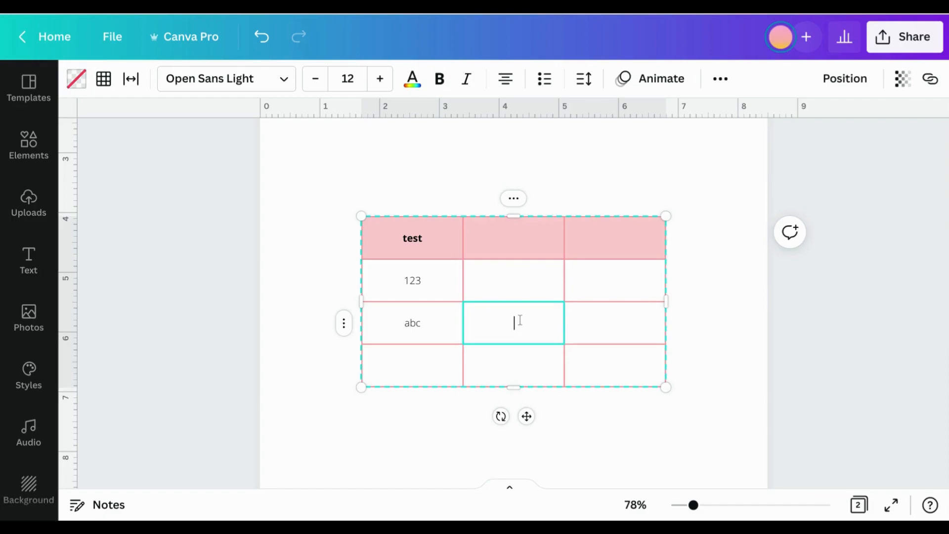
Clear "abc" and "123" from the first column, leaving only its header text
left_click(404, 325)
double_click(402, 324)
key("BackSpace")
left_click(414, 276)
double_click(415, 275)
key("BackSpace")
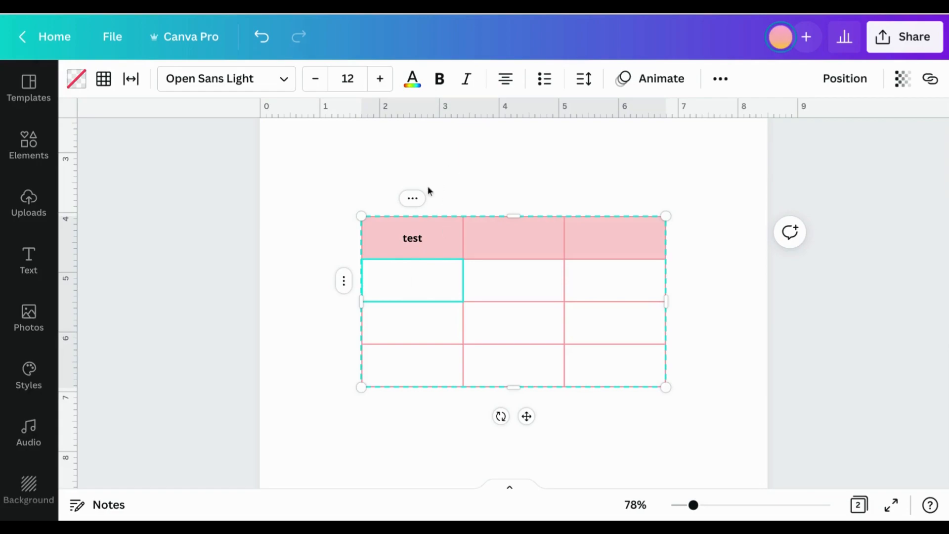
Delete the whole pink table from the page and undo the deletion
left_click(414, 198)
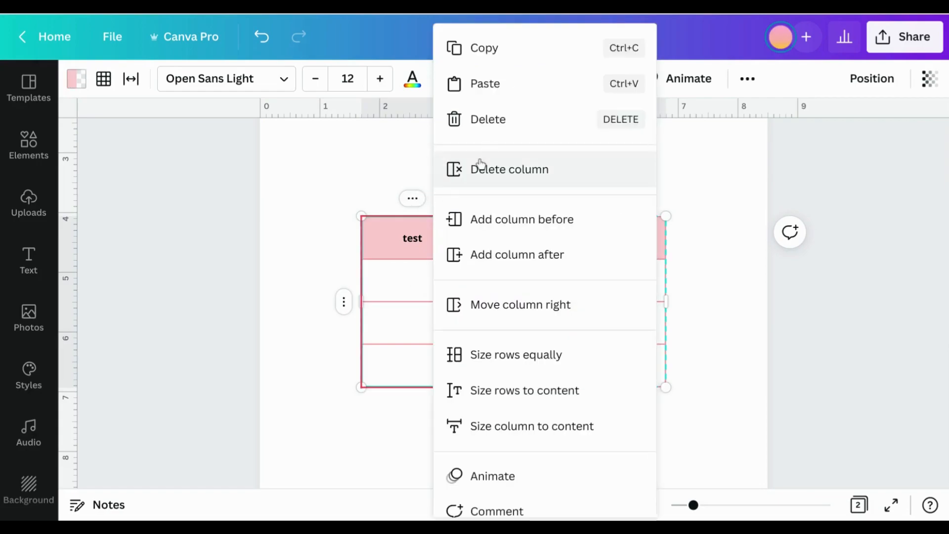
left_click(497, 120)
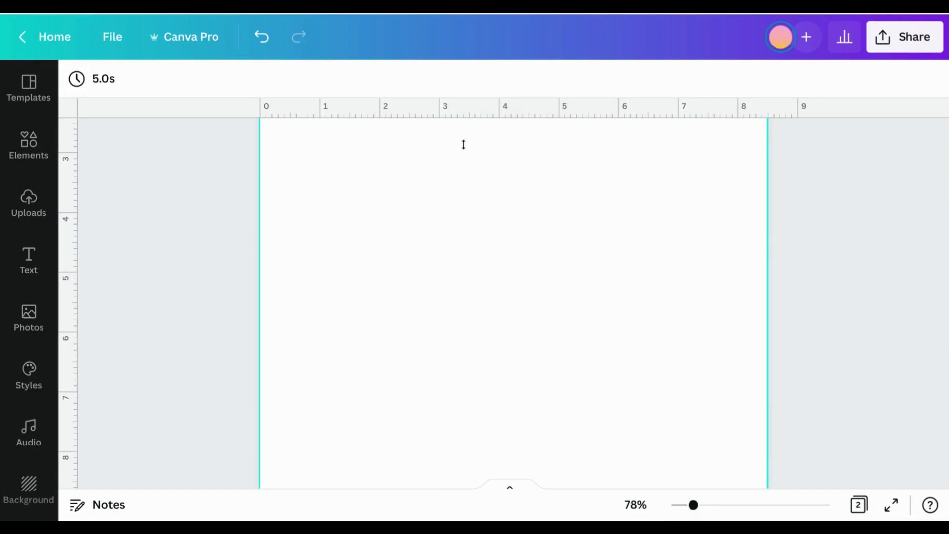
left_click(263, 38)
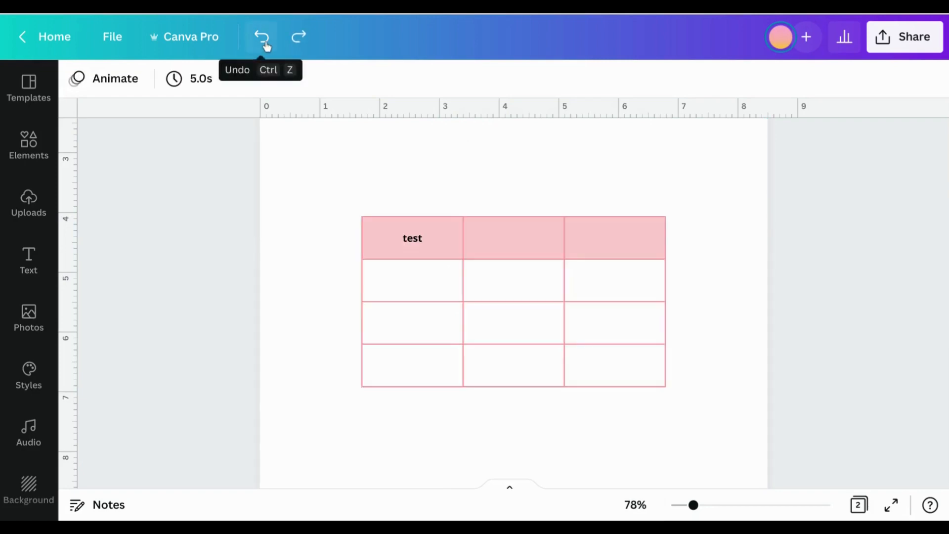
left_click(448, 241)
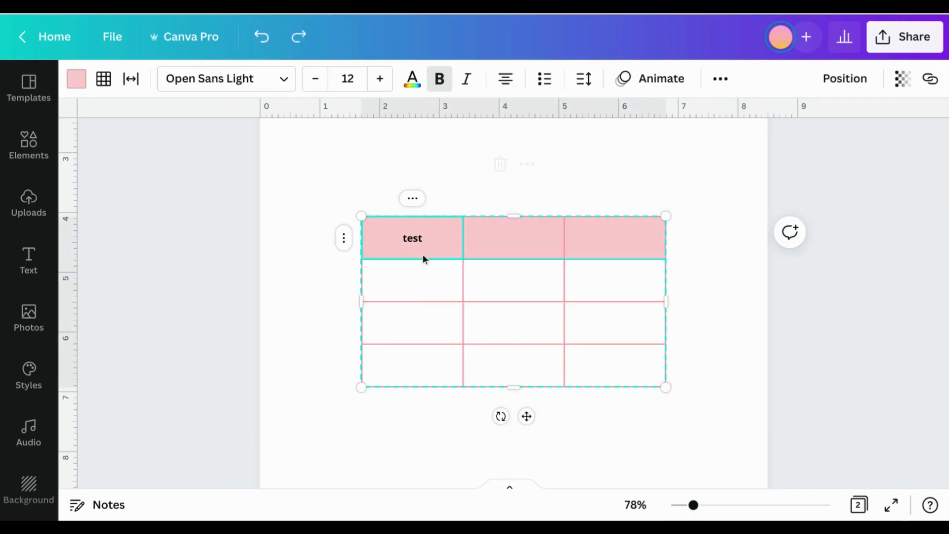
left_click(382, 280)
left_click(346, 282)
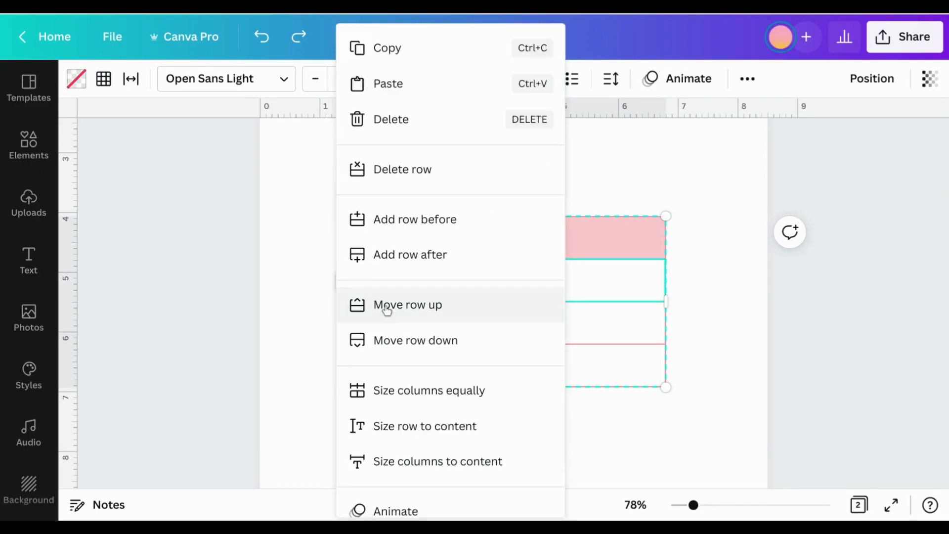
left_click(633, 185)
Delete the table's middle column
left_click(549, 221)
left_click(514, 199)
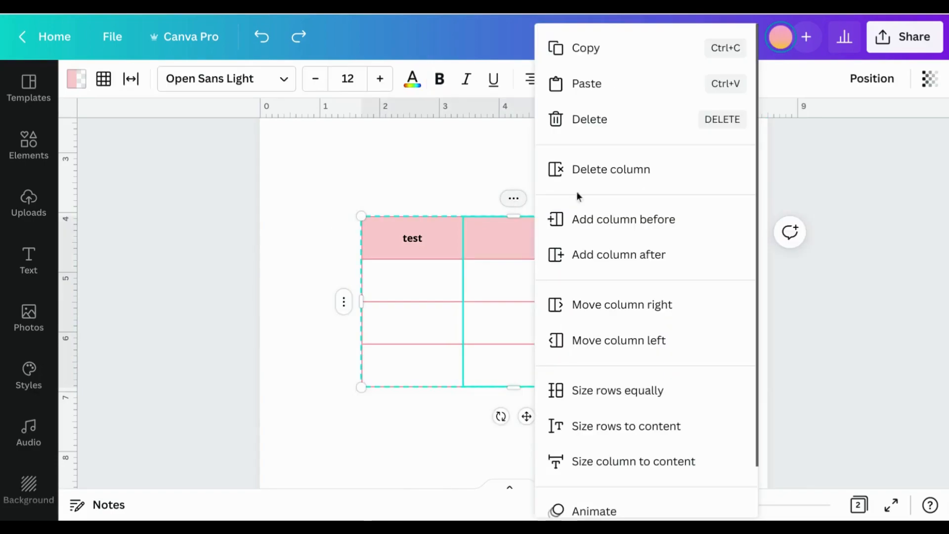
left_click(591, 181)
left_click(619, 187)
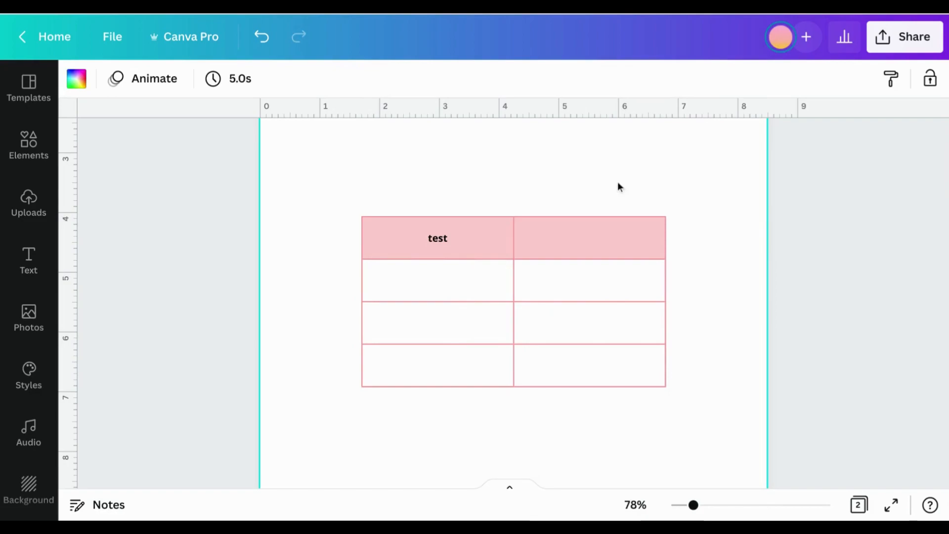
left_click(593, 280)
left_click(591, 198)
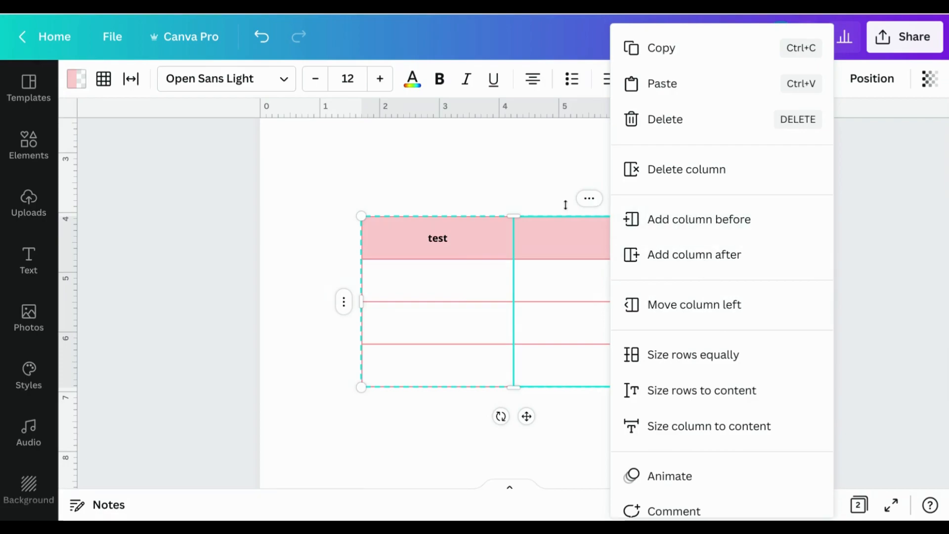
left_click(539, 189)
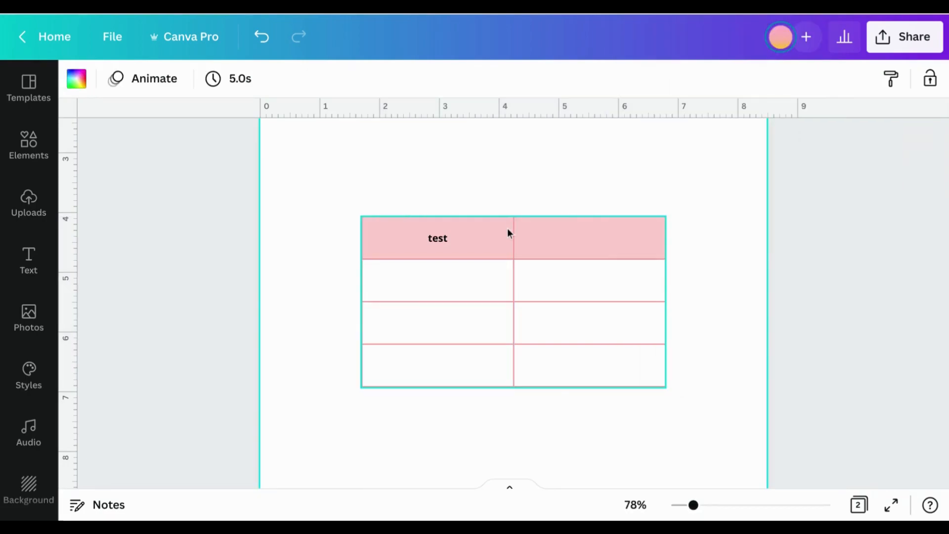
Widen the table to nearly the full page width, making the second column about twice as wide as the first
left_click(509, 231)
left_click_drag(509, 231, 428, 173)
left_click_drag(591, 243, 745, 239)
left_click(494, 185)
Add three more columns to the table for a total of five
scroll(495, 184, "up", 1)
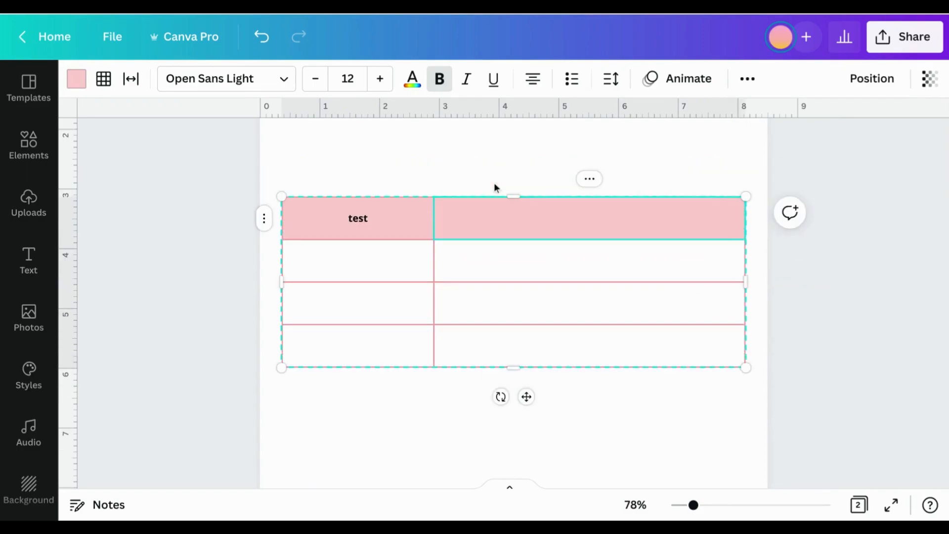
scroll(496, 187, "up", 1)
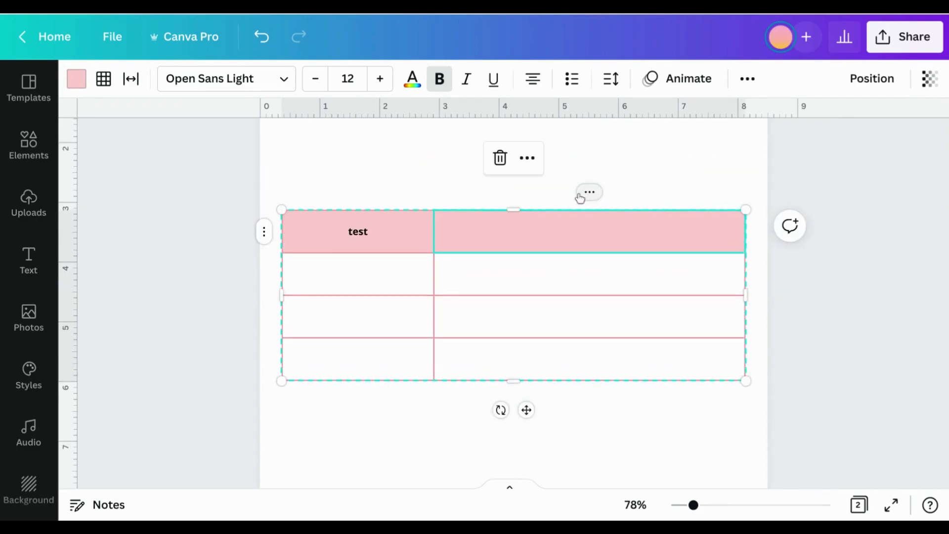
left_click(589, 192)
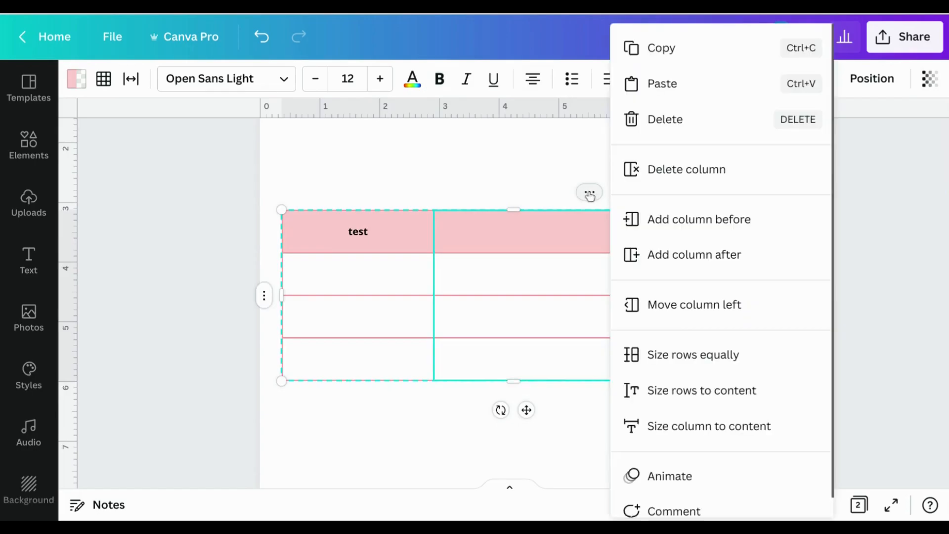
left_click(649, 220)
left_click(649, 192)
left_click(693, 220)
left_click(679, 191)
left_click(730, 235)
Replace the "test" header with "DATE" and enter "ITEM DESCRIPTION" in the second header cell
left_click(314, 233)
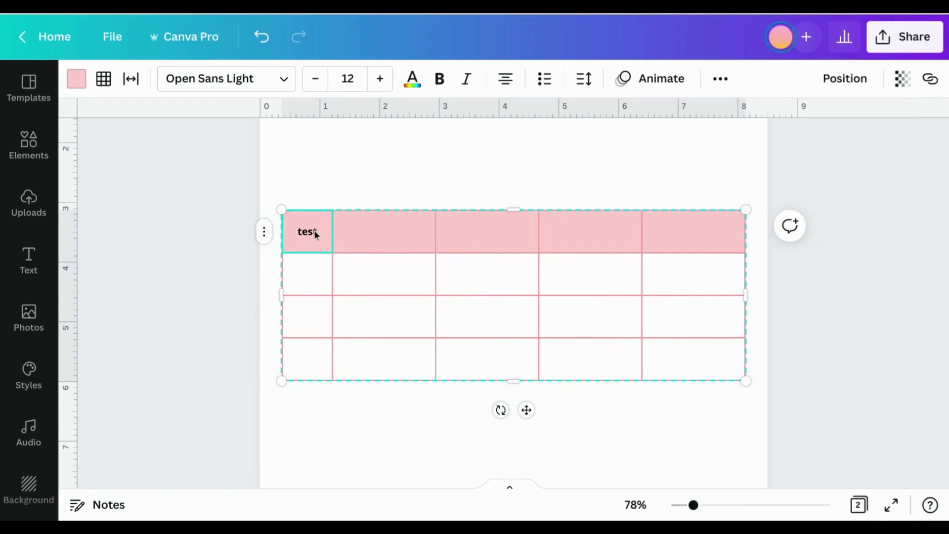
left_click(315, 232)
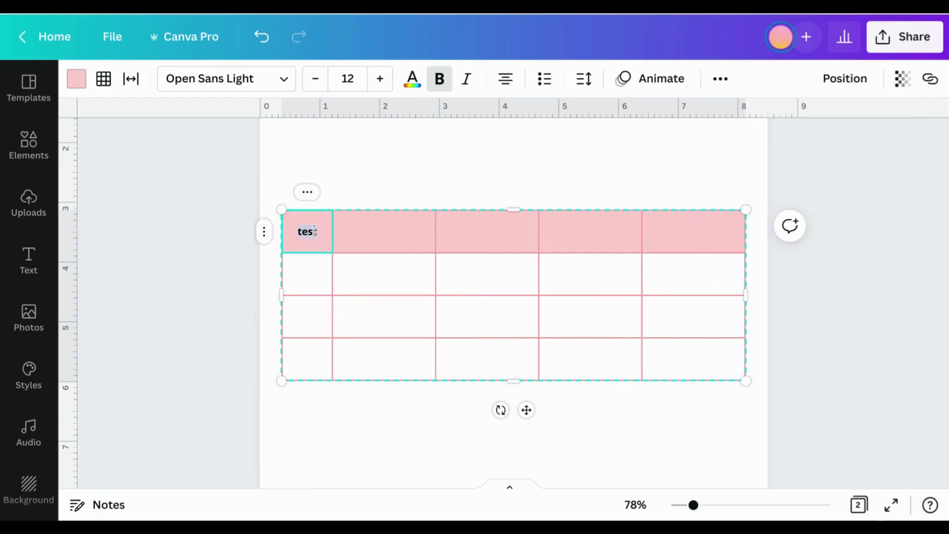
type("DATE")
left_click(391, 230)
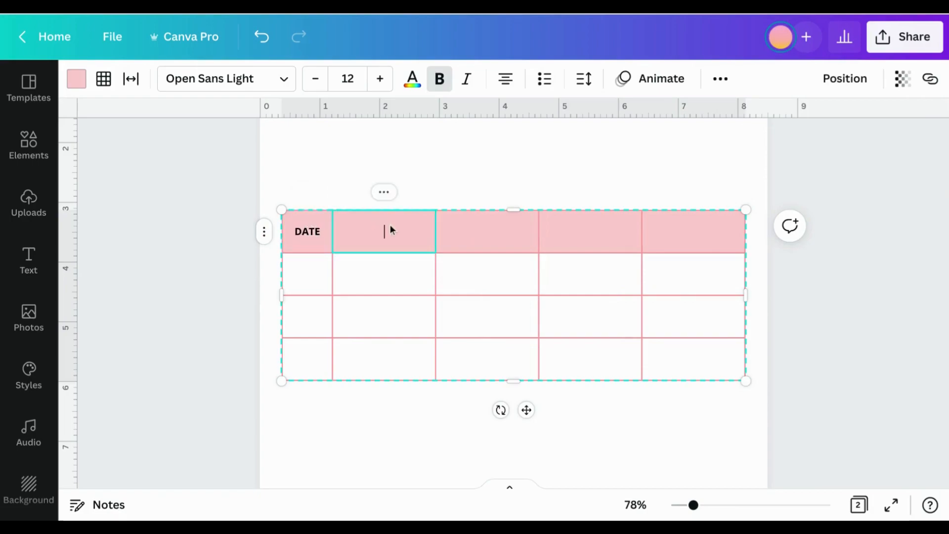
type("ITEM DESCRIPTI")
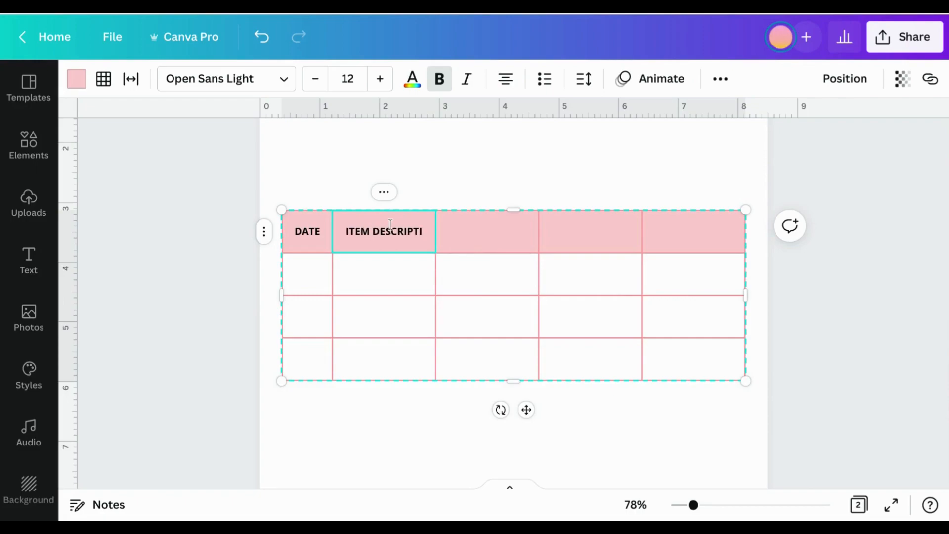
type("ON")
Enter "LOCATION FOUND", "CLAIMED BY" and "RELEASED BY" in the remaining three header cells
left_click(471, 239)
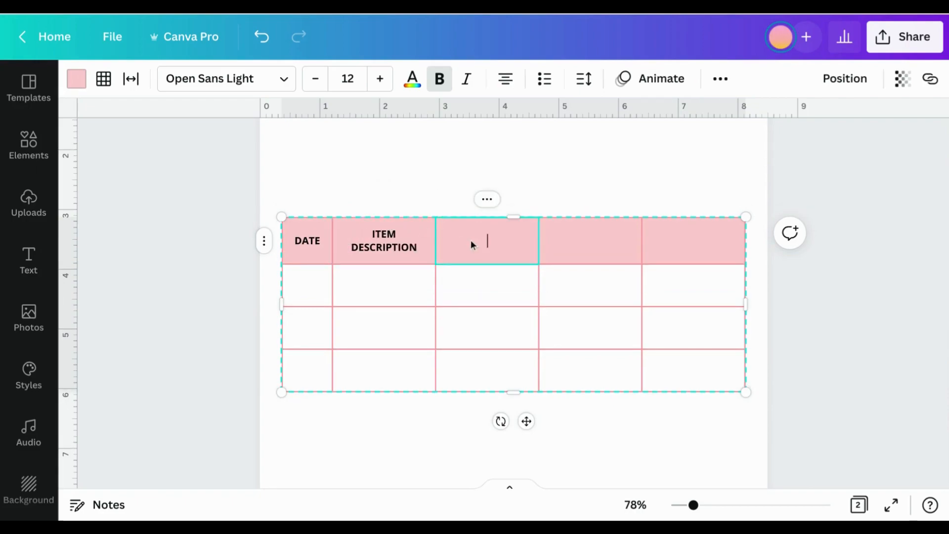
type("LOCATION")
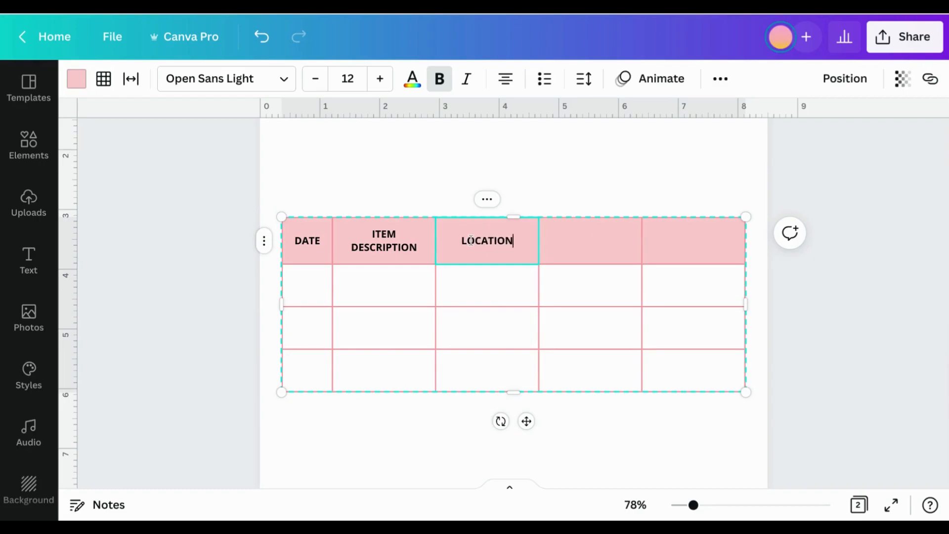
type(" FOUND")
left_click(600, 258)
type("CLAIMED BY")
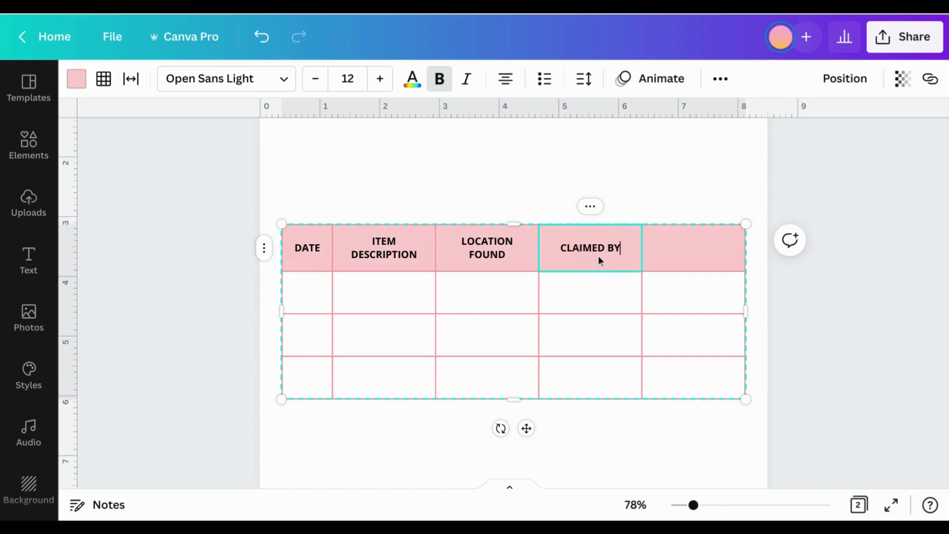
left_click(691, 255)
type("RELEASED BY")
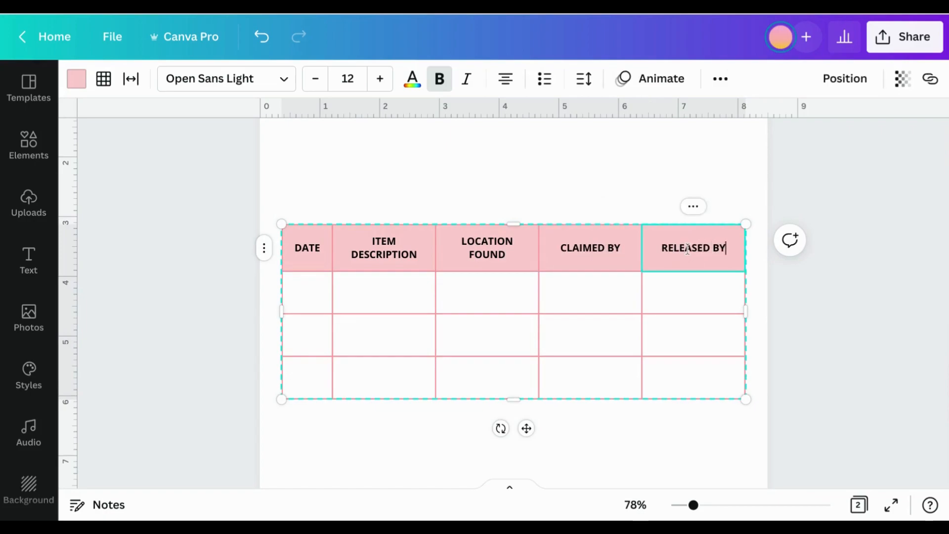
left_click(333, 197)
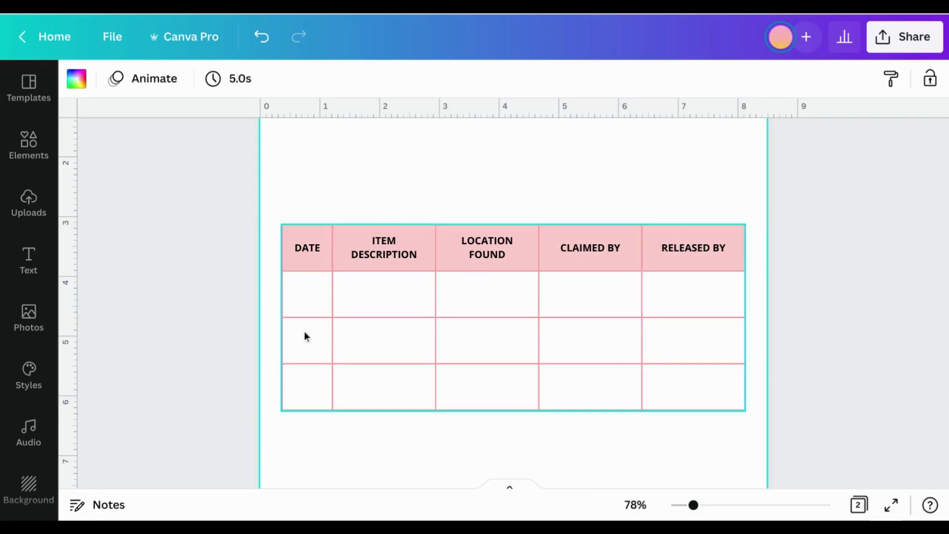
Size all of the table's columns equally
left_click(292, 303)
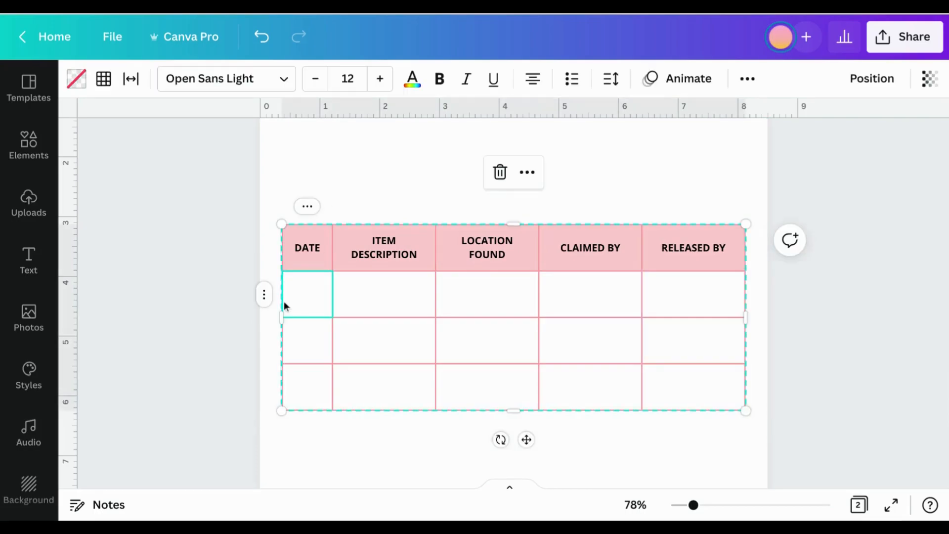
left_click(265, 296)
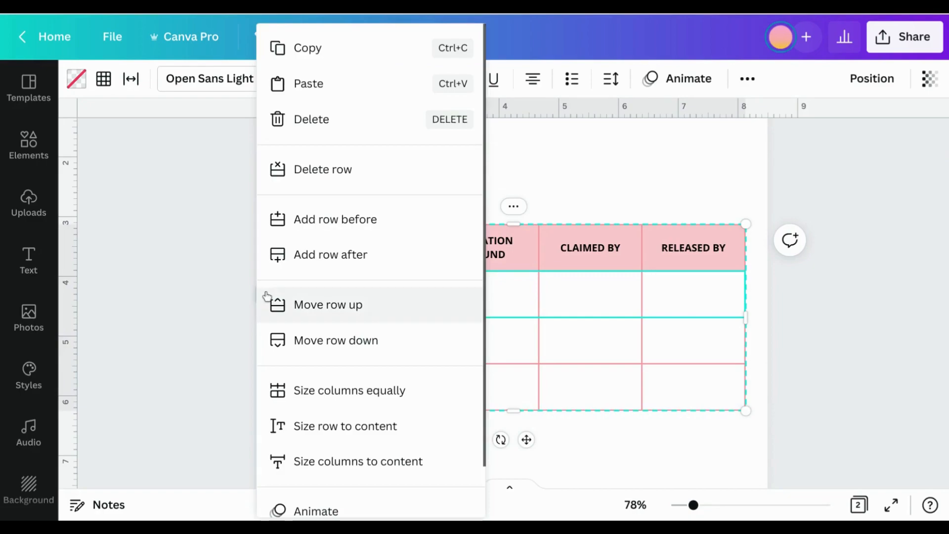
left_click(314, 394)
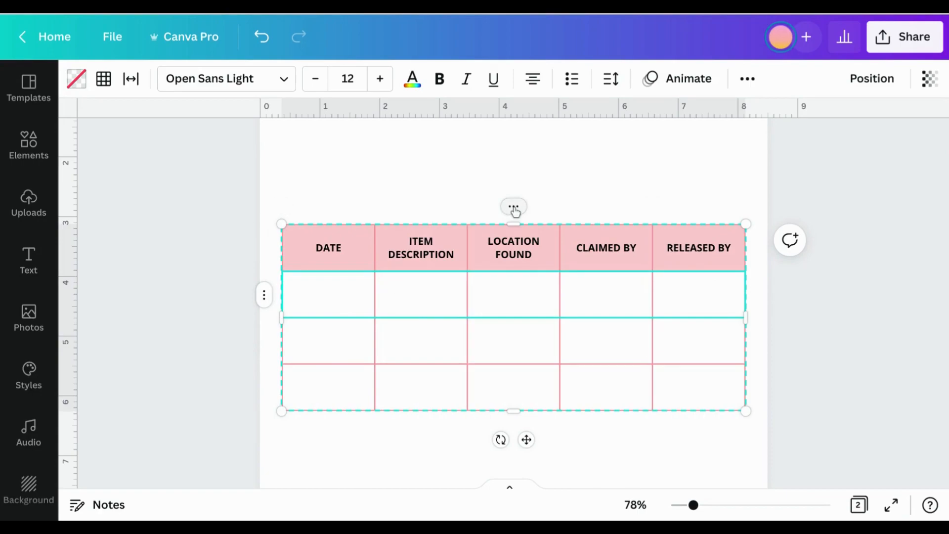
left_click(265, 296)
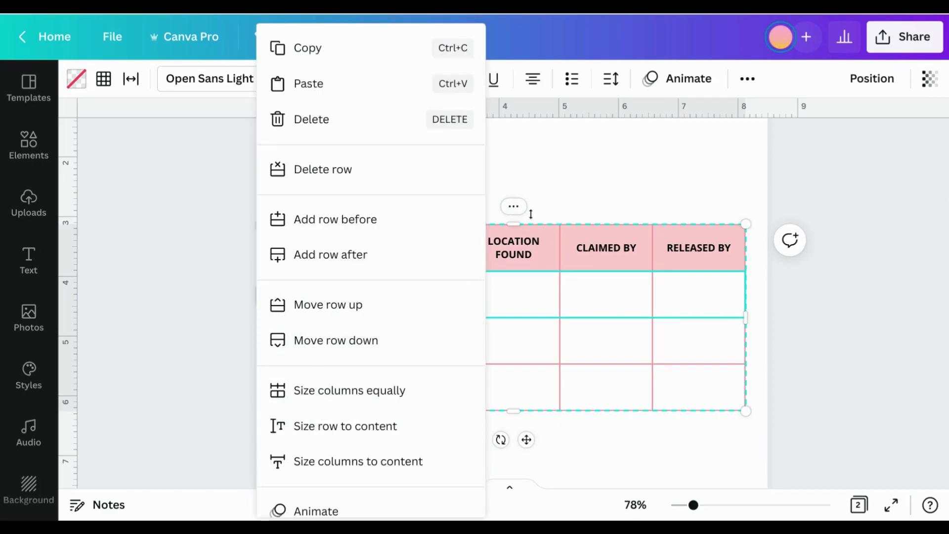
left_click(517, 208)
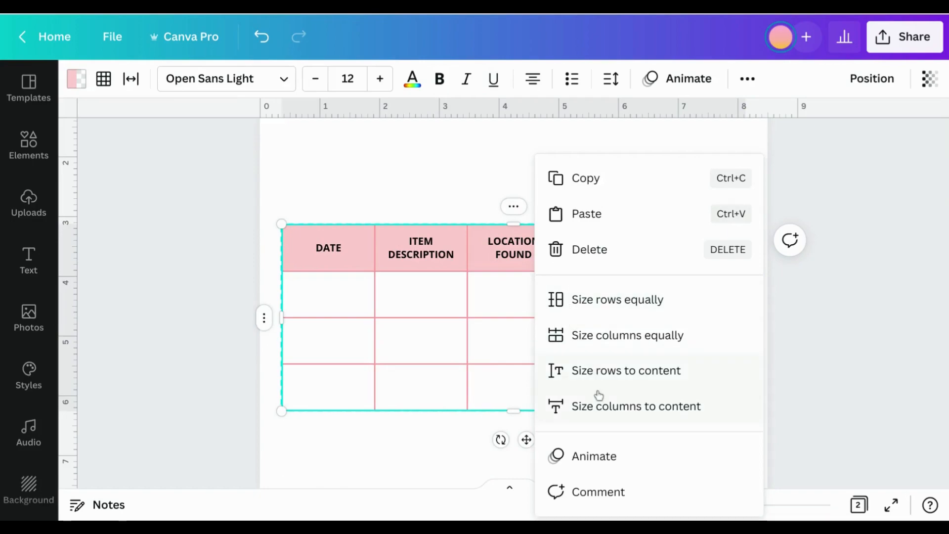
left_click(456, 166)
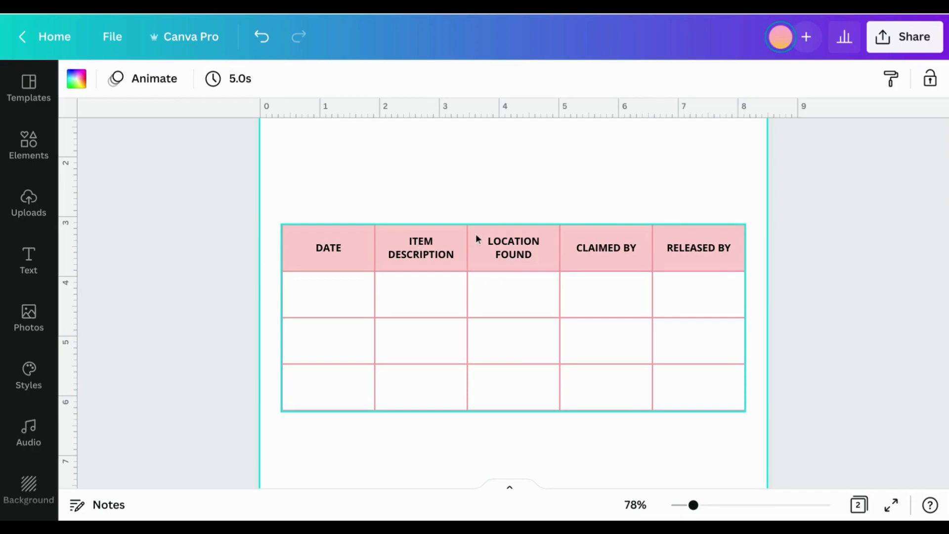
Widen the ITEM DESCRIPTION column until its heading fits on one line
left_click(466, 243)
left_click_drag(468, 245, 493, 248)
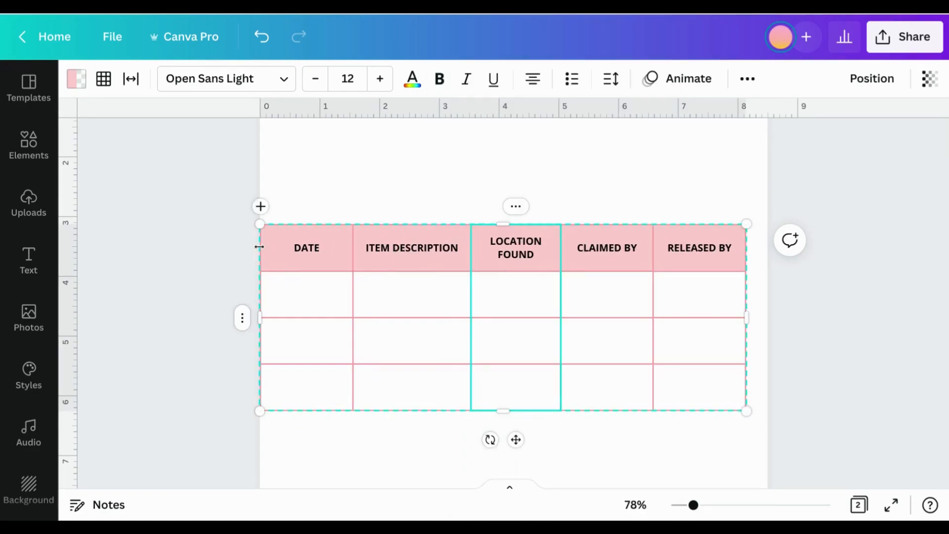
Narrow the DATE column to about 0.9 in and size the LOCATION FOUND column to its content
left_click_drag(259, 247, 300, 250)
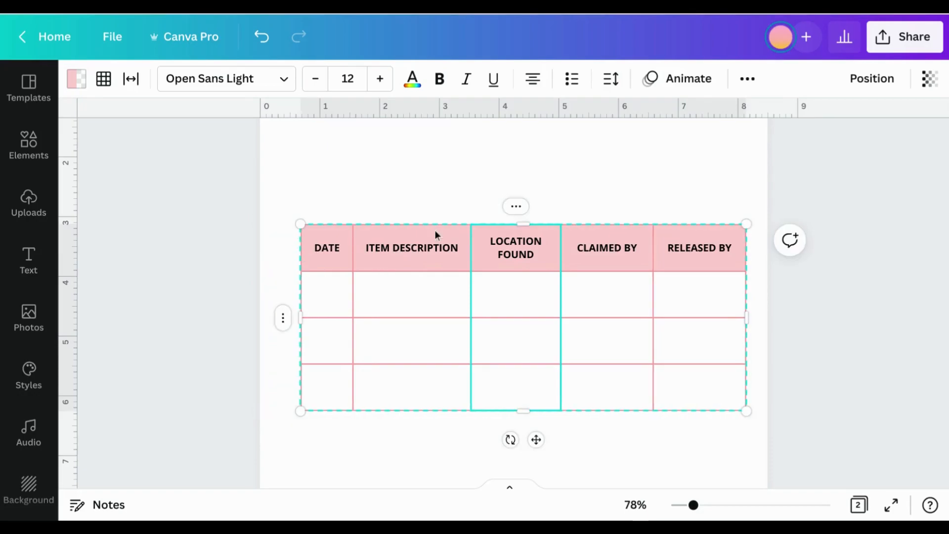
left_click(515, 207)
left_click(496, 254)
left_click(496, 253)
key("BackSpace")
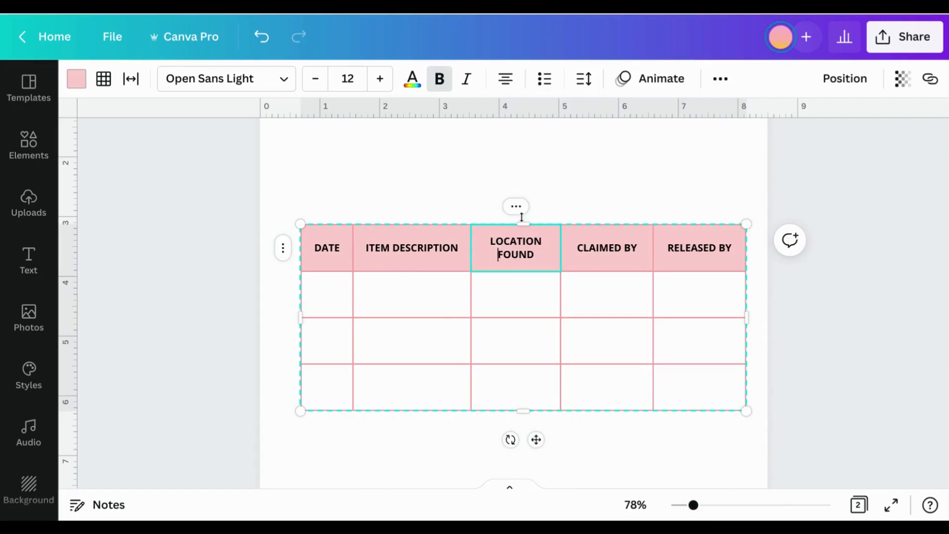
left_click(516, 207)
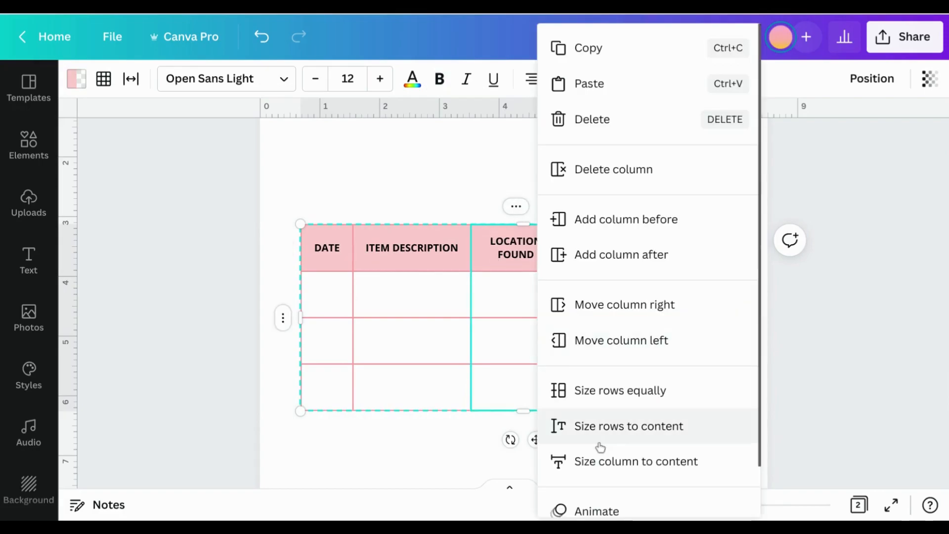
left_click(604, 460)
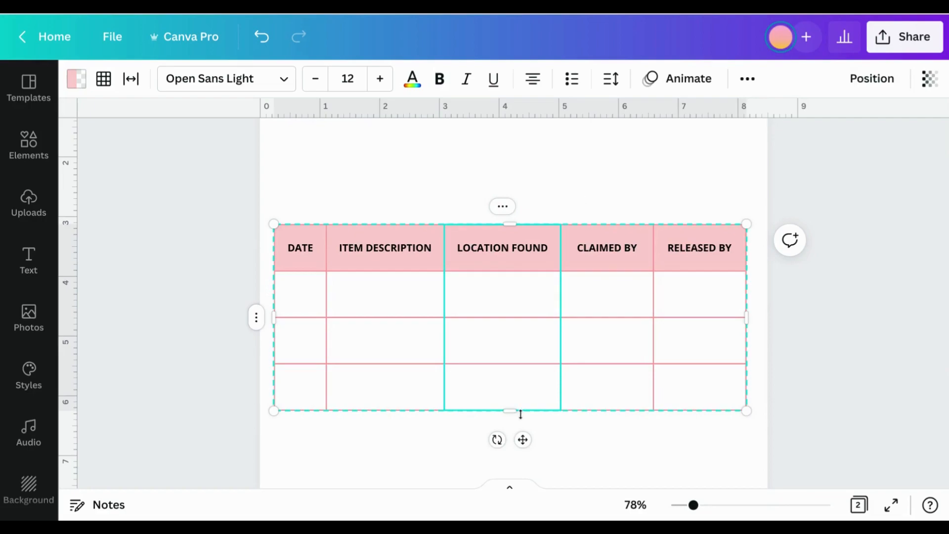
Move the table up the page, centered horizontally, with its upper edge about 1.6 in below the page edge
left_click_drag(524, 440, 523, 346)
scroll(553, 371, "up", 3)
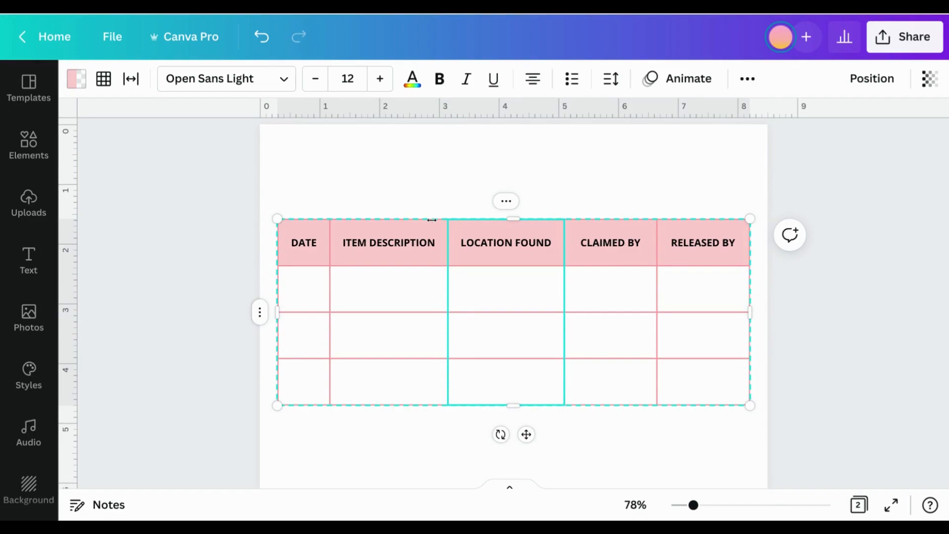
left_click(296, 191)
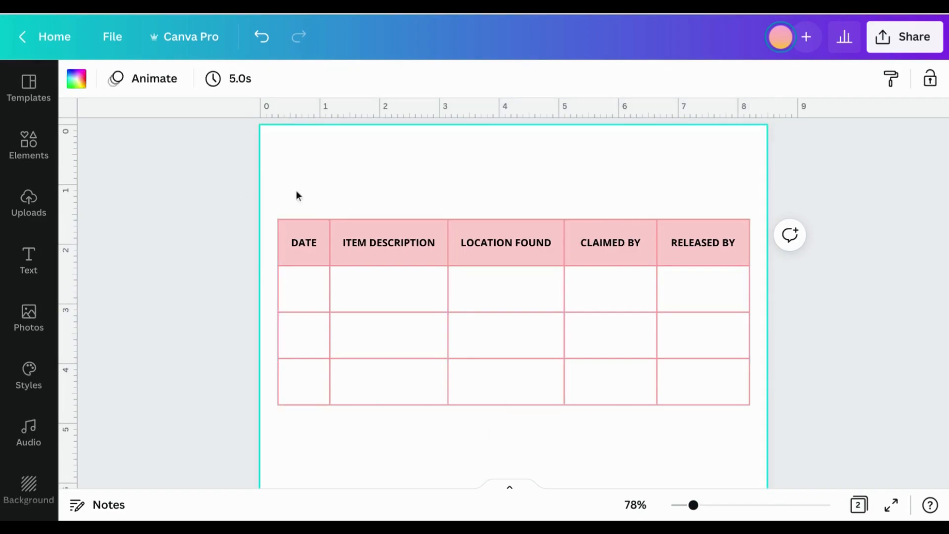
Fill the DATE header cell with purple and apply that color change to all matching pink cells
left_click(309, 224)
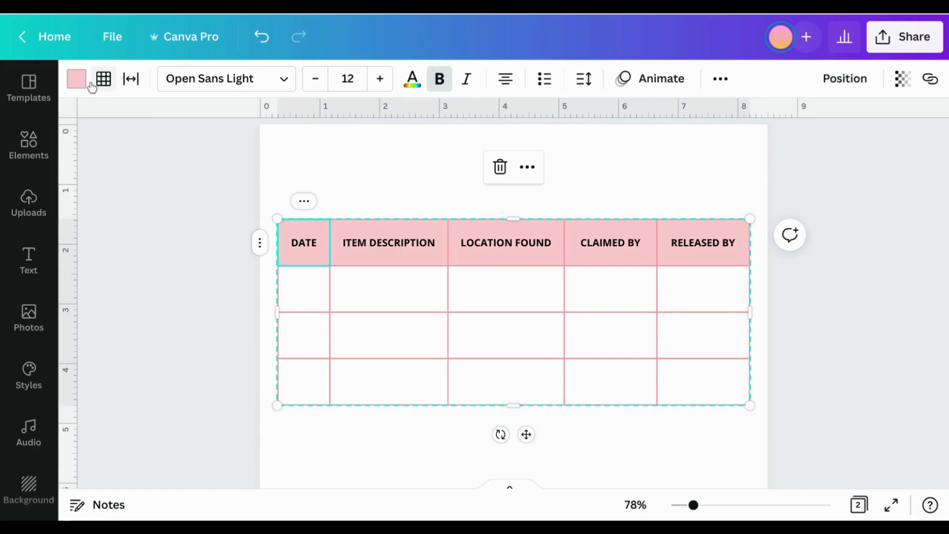
left_click(77, 79)
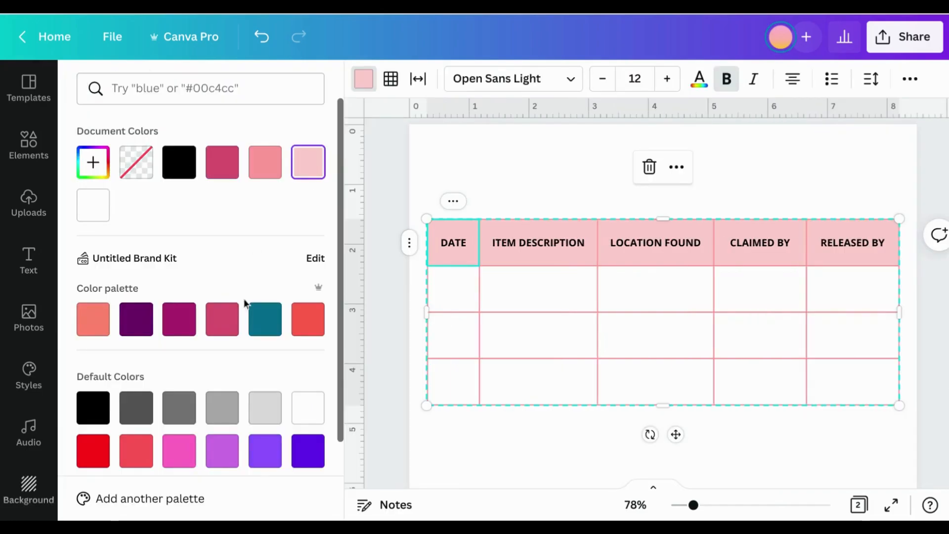
scroll(227, 329, "down", 2)
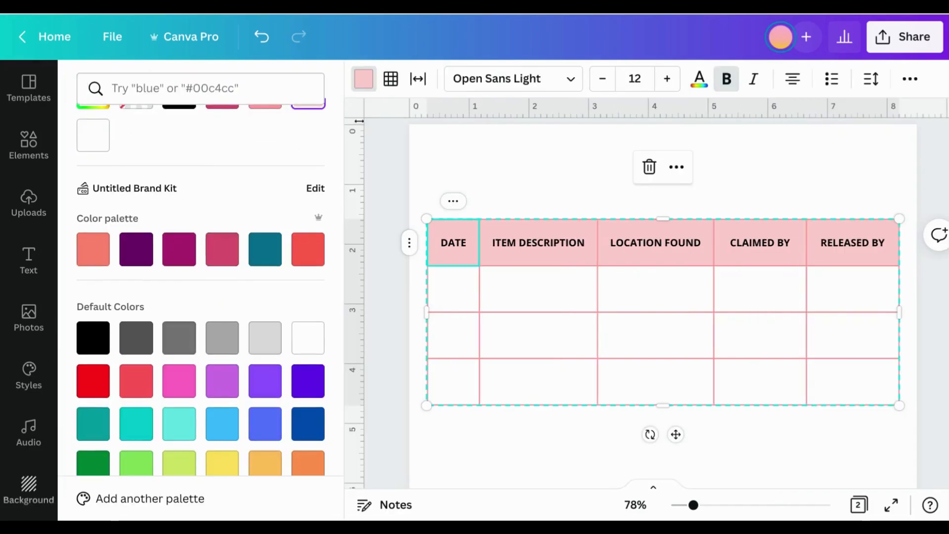
left_click(273, 382)
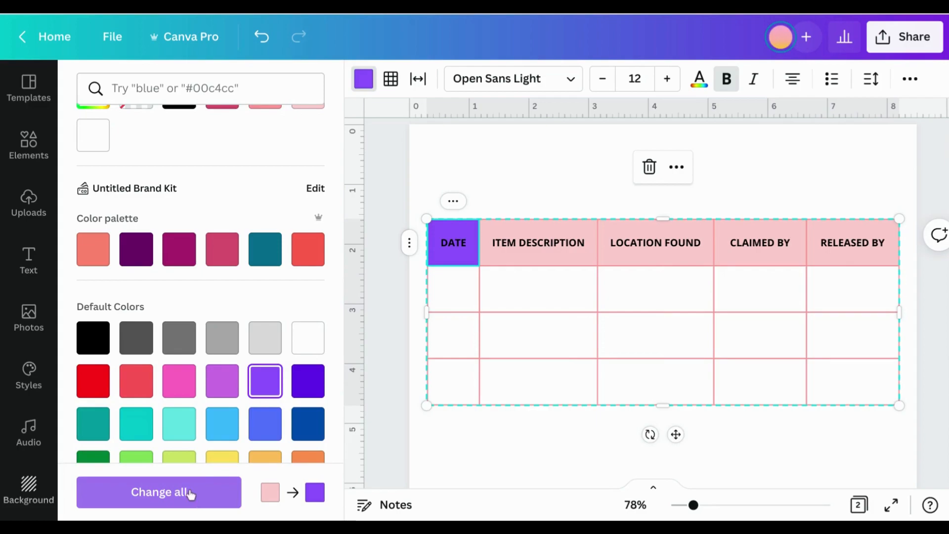
left_click(189, 493)
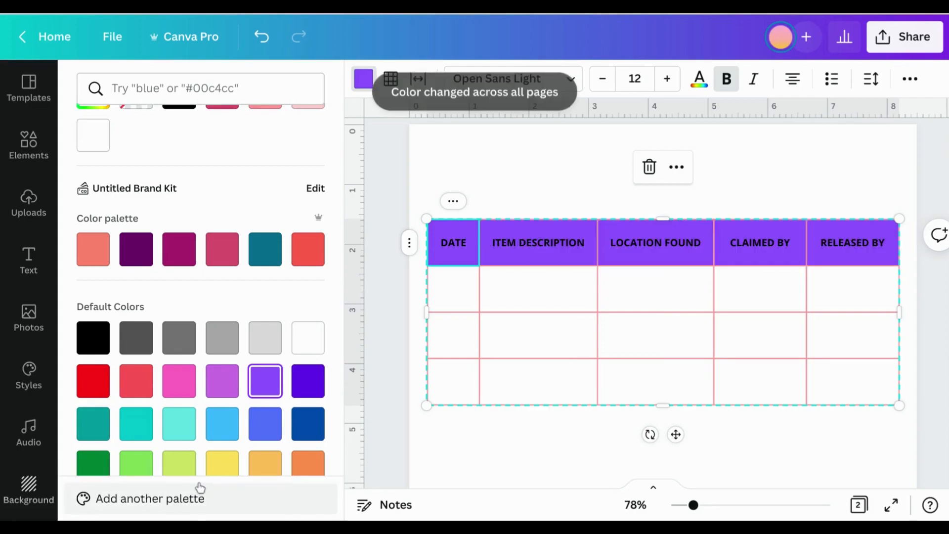
Fill the DATE header cell with light gray and apply that color change to all the purple header cells
left_click(267, 338)
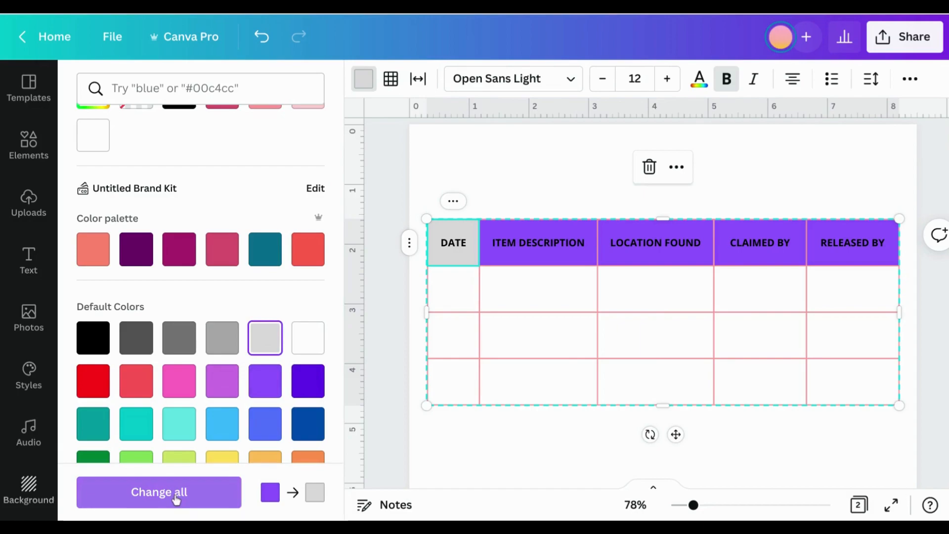
left_click(175, 500)
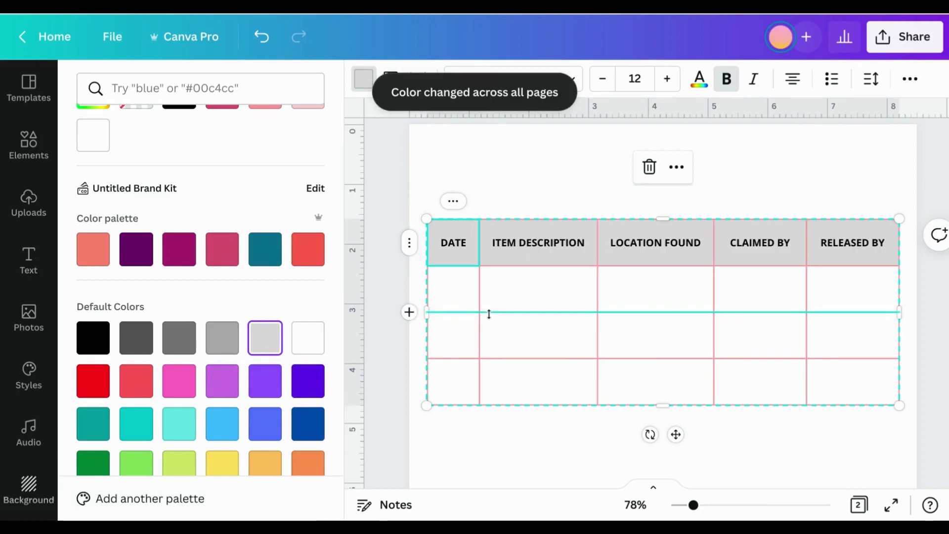
left_click(450, 184)
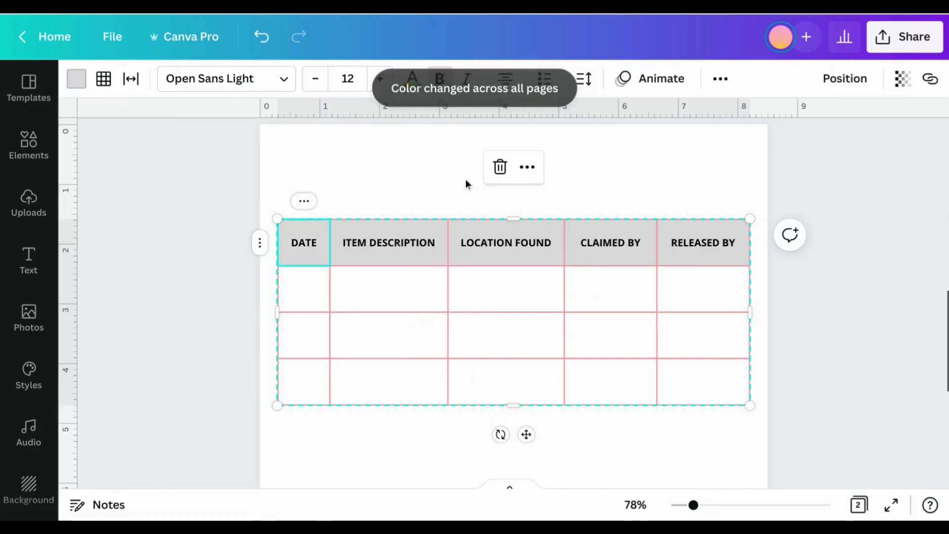
left_click(401, 163)
Change the border color of the DATE header cell to a medium gray
left_click(323, 240)
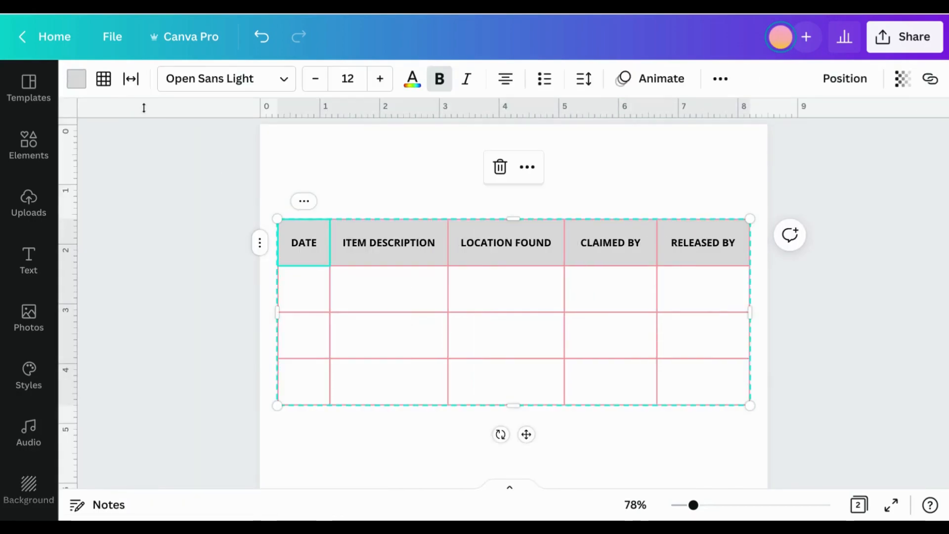
left_click(104, 79)
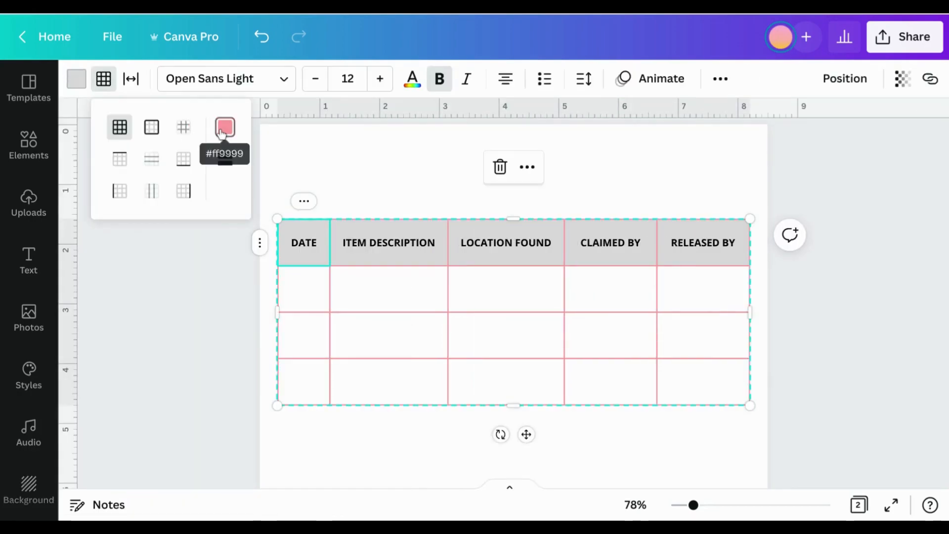
left_click(221, 132)
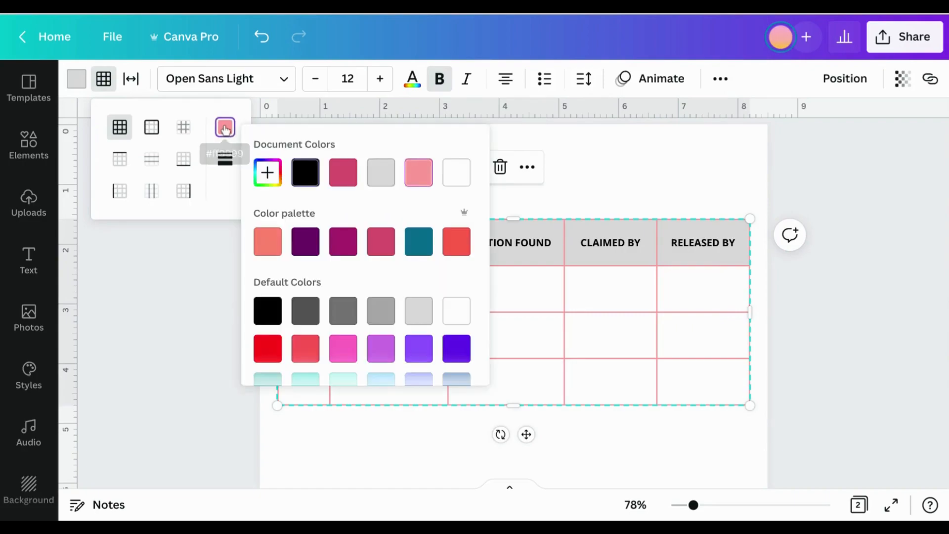
left_click(341, 241)
left_click(346, 311)
left_click(375, 306)
Reduce the header row's height to about 0.55 in
left_click_drag(577, 266, 578, 201)
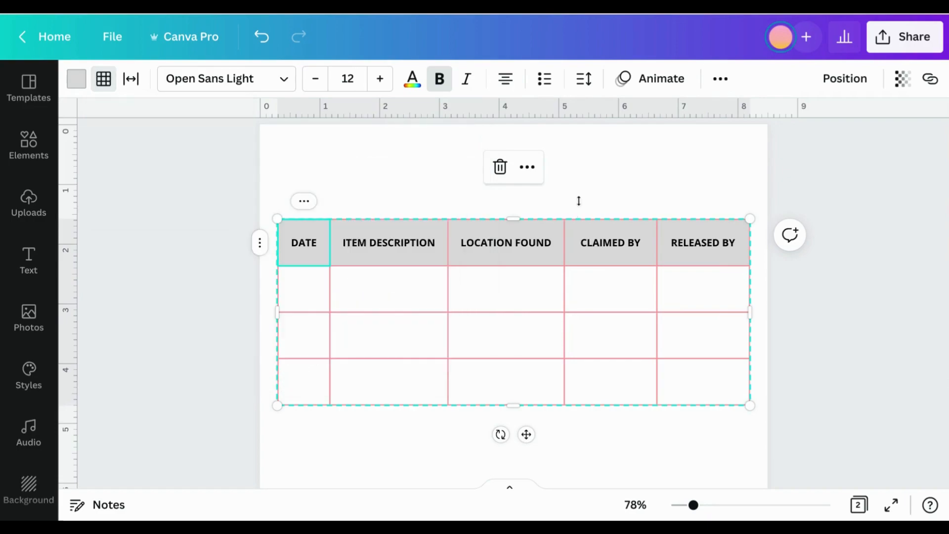
left_click(430, 289)
Set the borders of all the table's cells to dark gray
left_click_drag(315, 249, 722, 381)
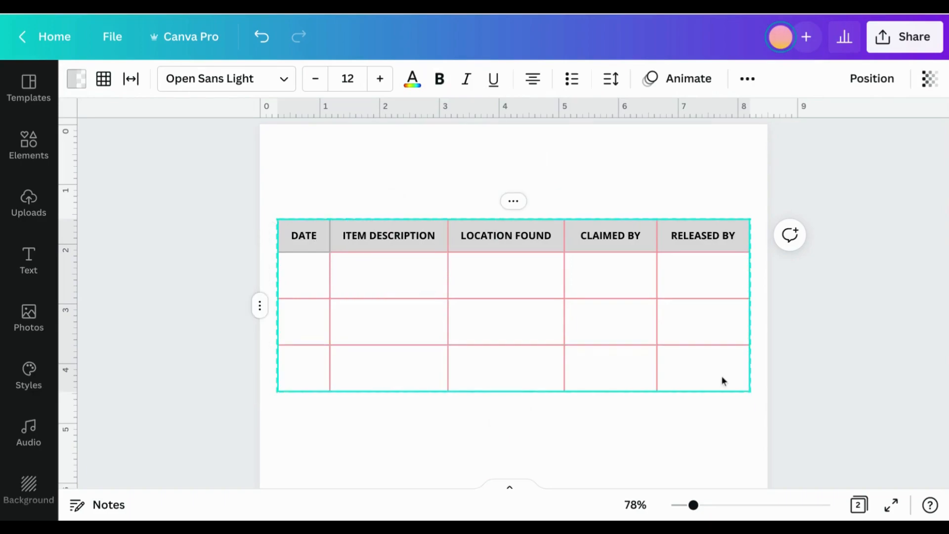
left_click(105, 80)
left_click(225, 127)
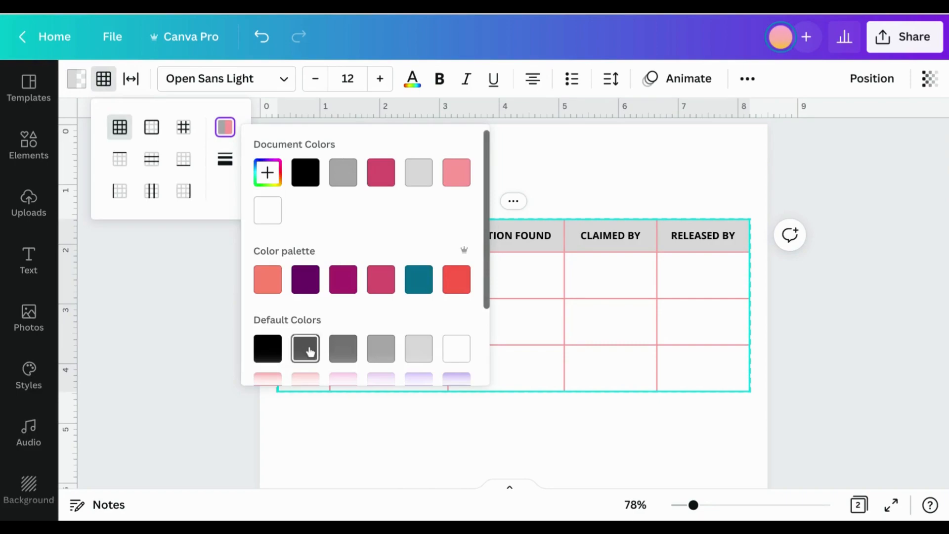
left_click(306, 349)
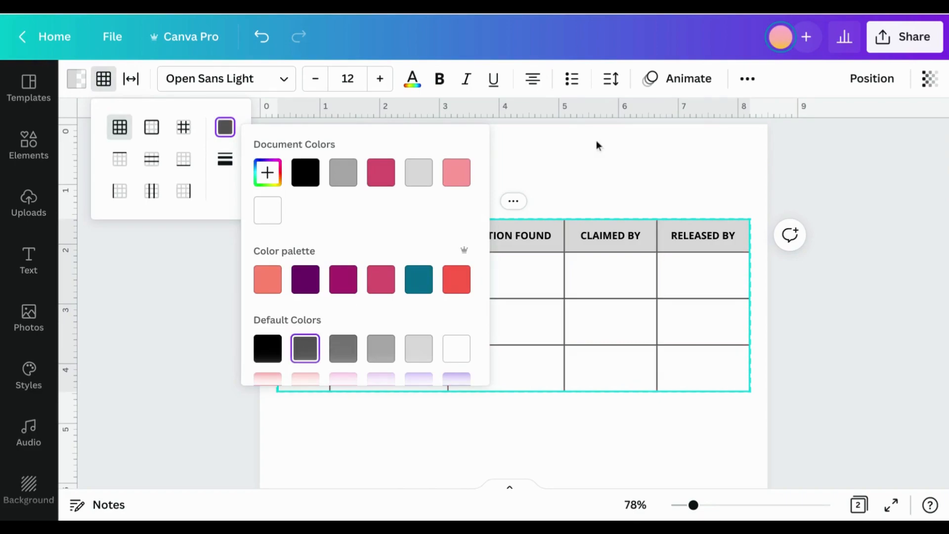
left_click(584, 158)
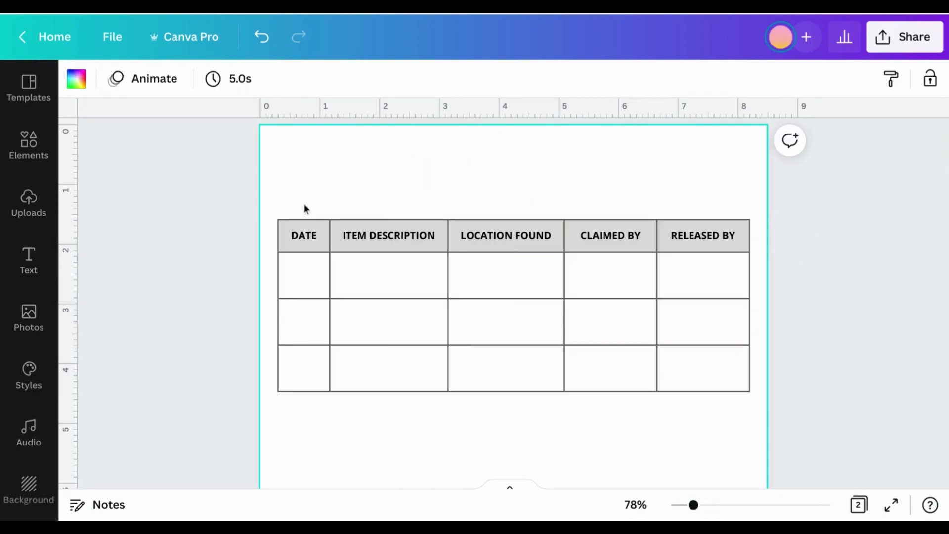
Try a much heavier border weight on the ITEM DESCRIPTION header cell and undo it
left_click(391, 239)
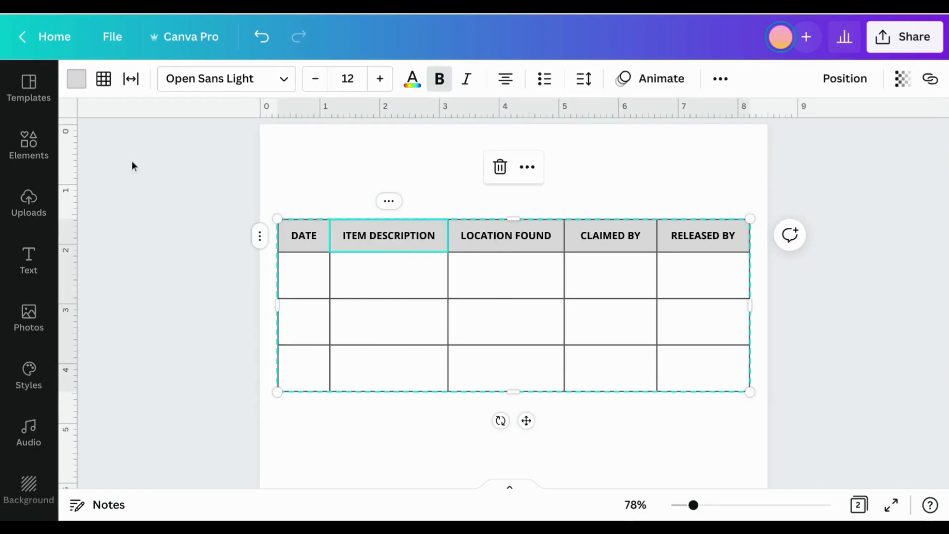
left_click(104, 83)
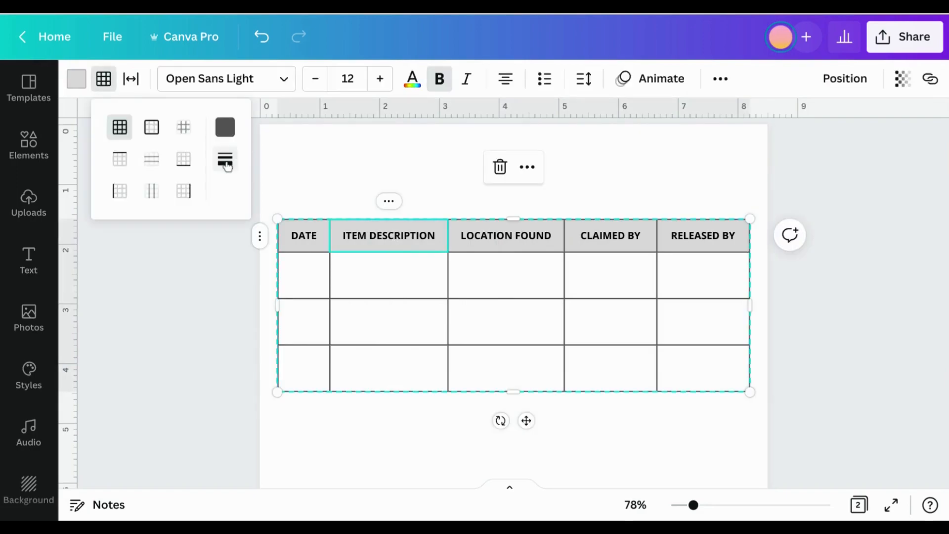
left_click(226, 161)
left_click_drag(296, 193, 354, 197)
left_click(617, 167)
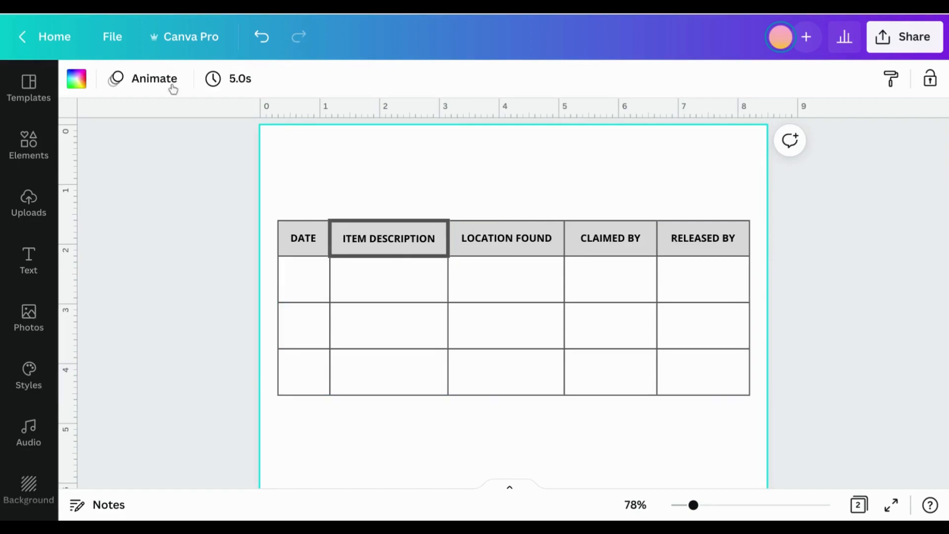
left_click(262, 41)
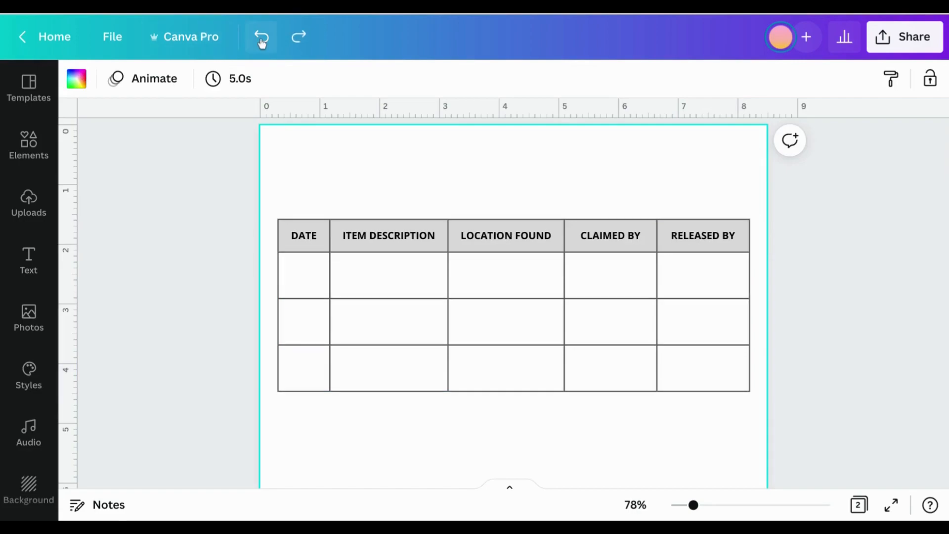
Set the border weight of all the header row's cells, from DATE to RELEASED BY, to 3
left_click(307, 235)
key("shift")
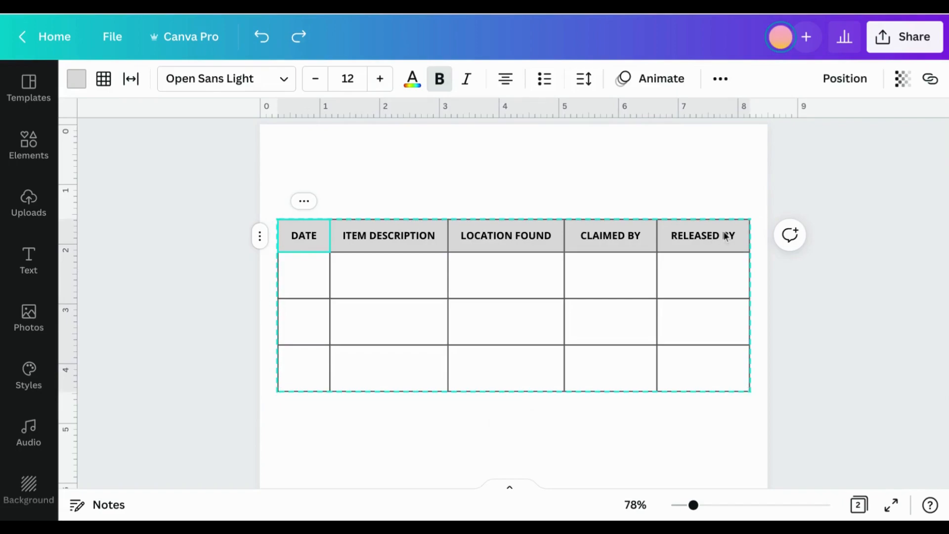
left_click(707, 240, "shift")
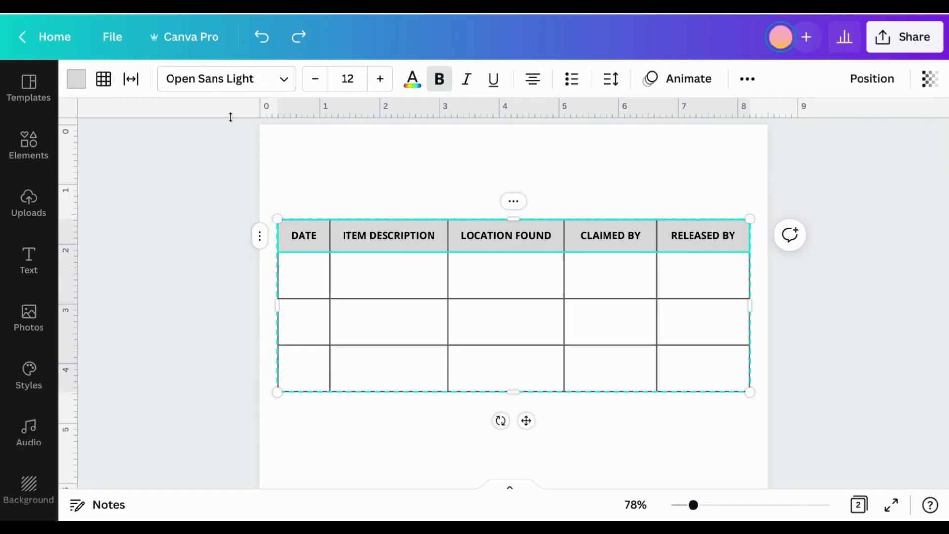
left_click(103, 79)
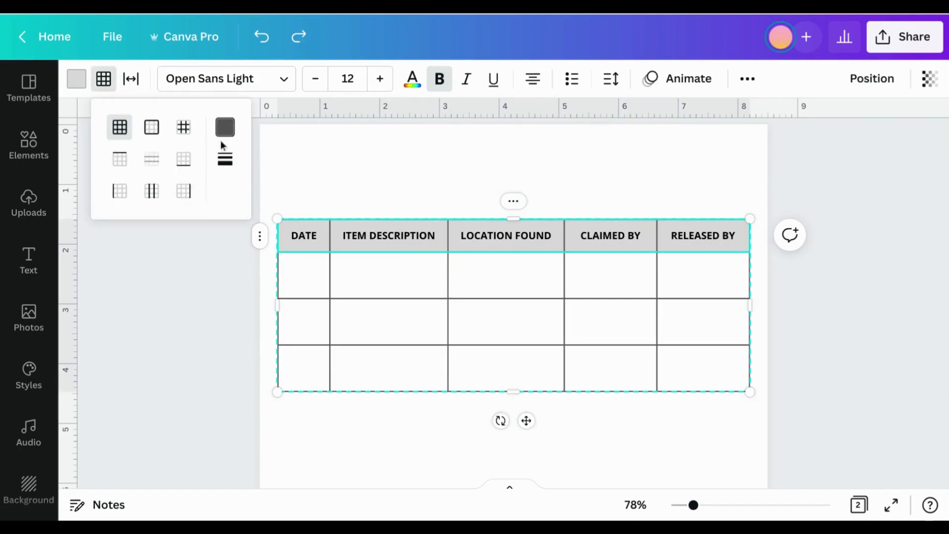
left_click(225, 158)
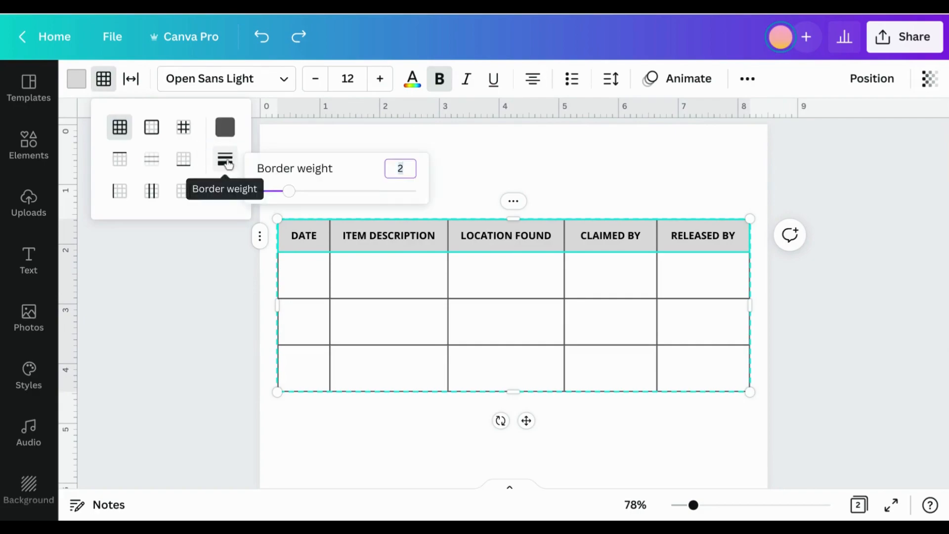
left_click_drag(289, 191, 306, 193)
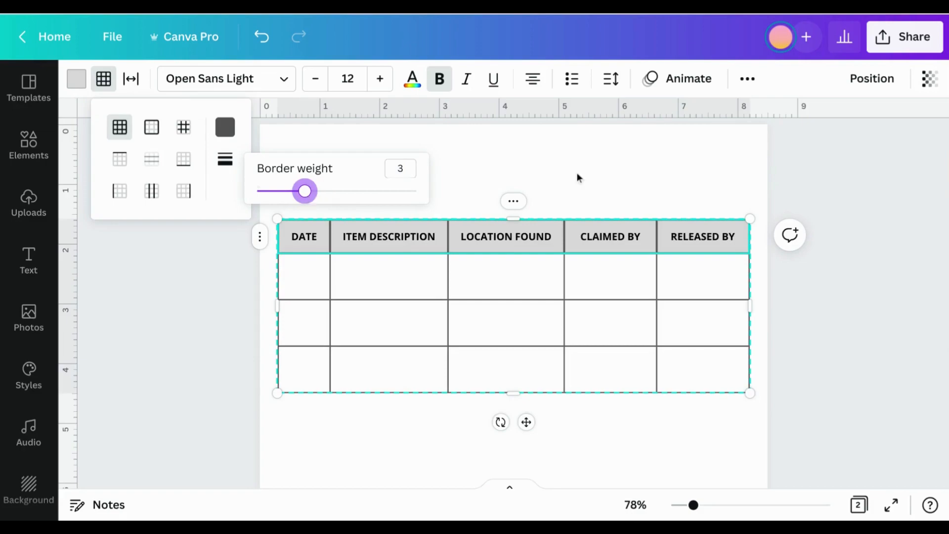
left_click(612, 163)
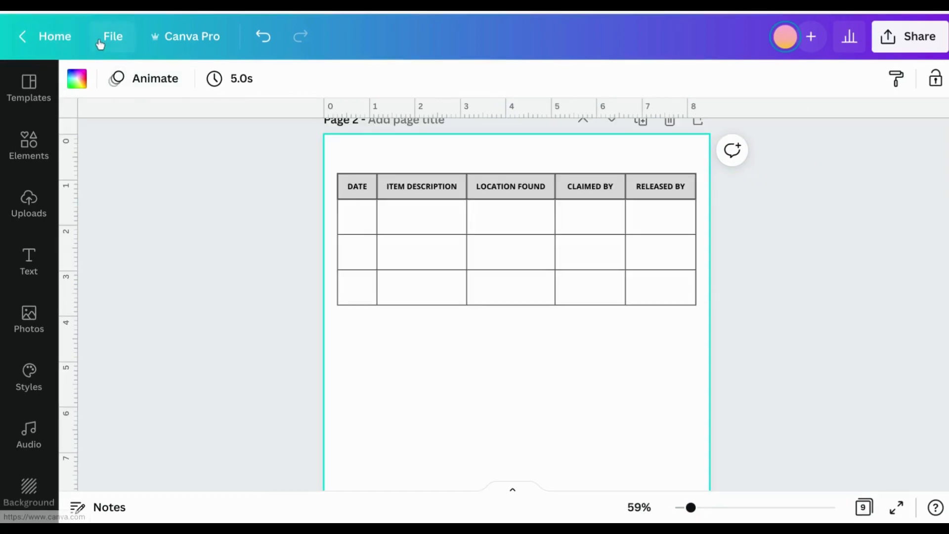
left_click(112, 37)
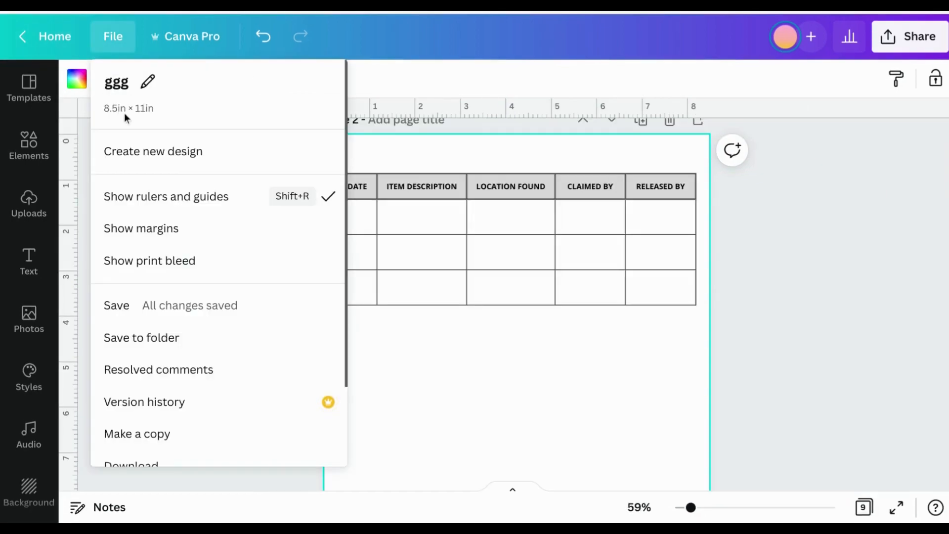
left_click(375, 328)
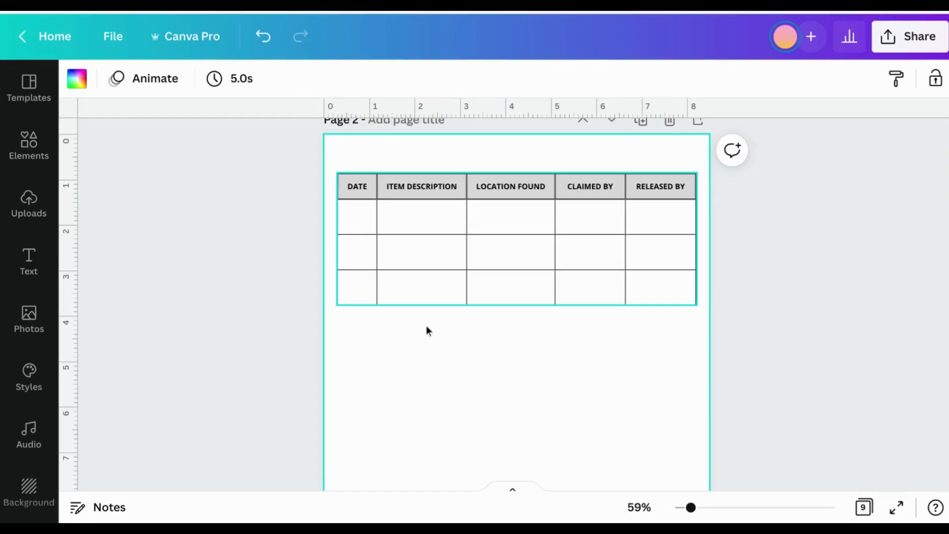
Move the table to about 0.4 in below the page's upper edge and select the ITEM DESCRIPTION cell in its last row
left_click(484, 188)
left_click_drag(485, 187, 486, 165)
left_click(414, 265)
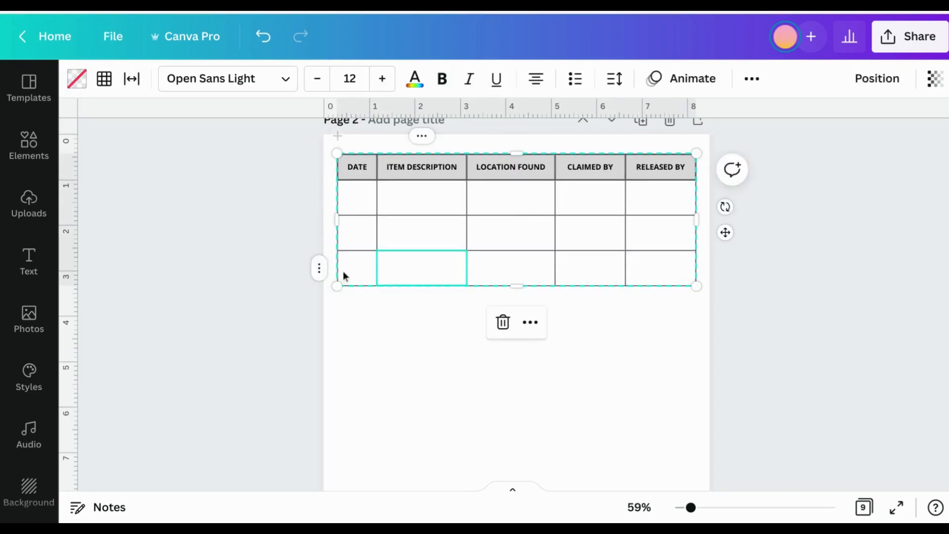
Add four blank rows to the table after its third blank row
left_click(319, 270)
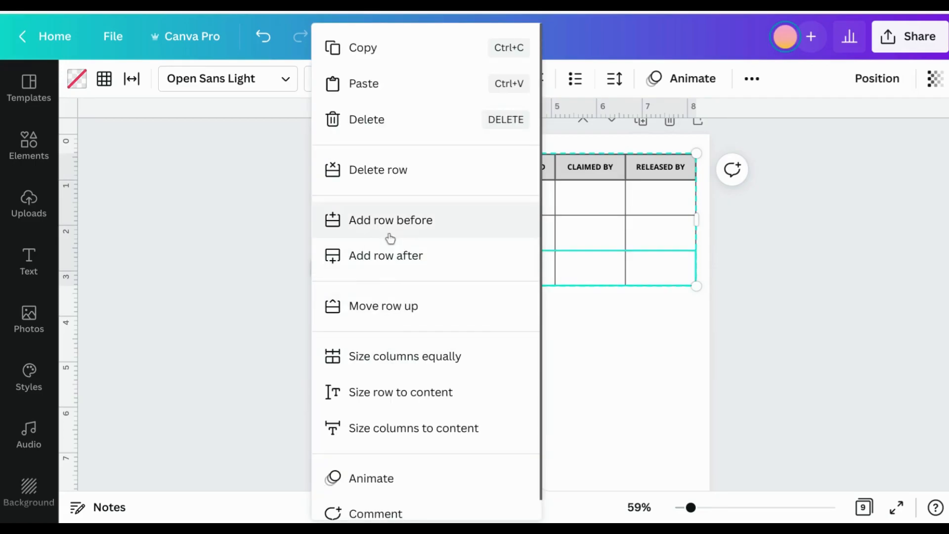
left_click(390, 254)
left_click(321, 276)
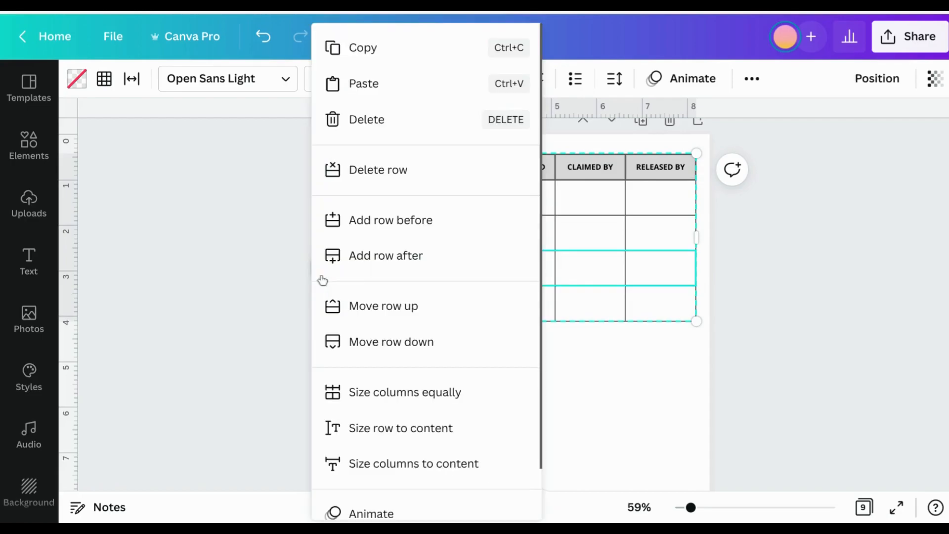
left_click(354, 280)
left_click(320, 269)
left_click(354, 277)
left_click(319, 271)
left_click(347, 255)
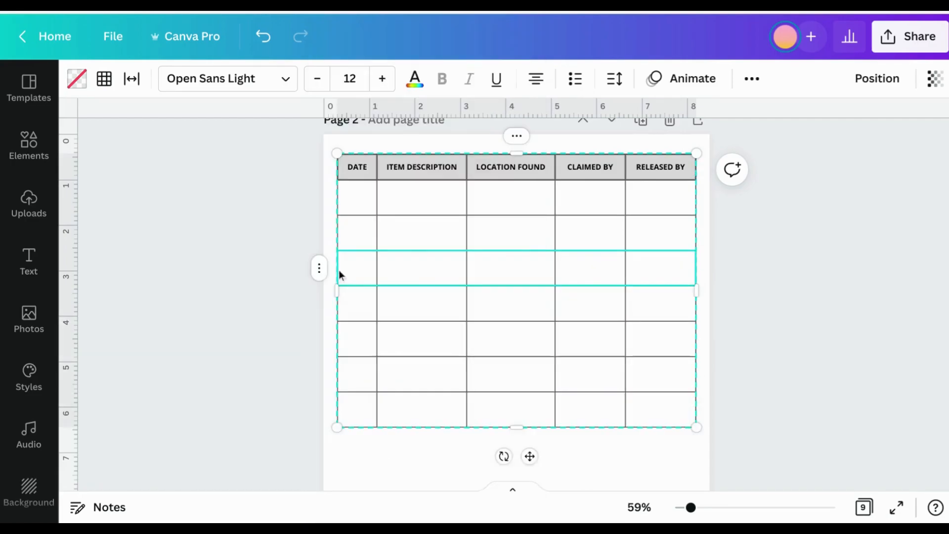
Insert three more blank rows below the selected third blank row of the table
left_click(318, 270)
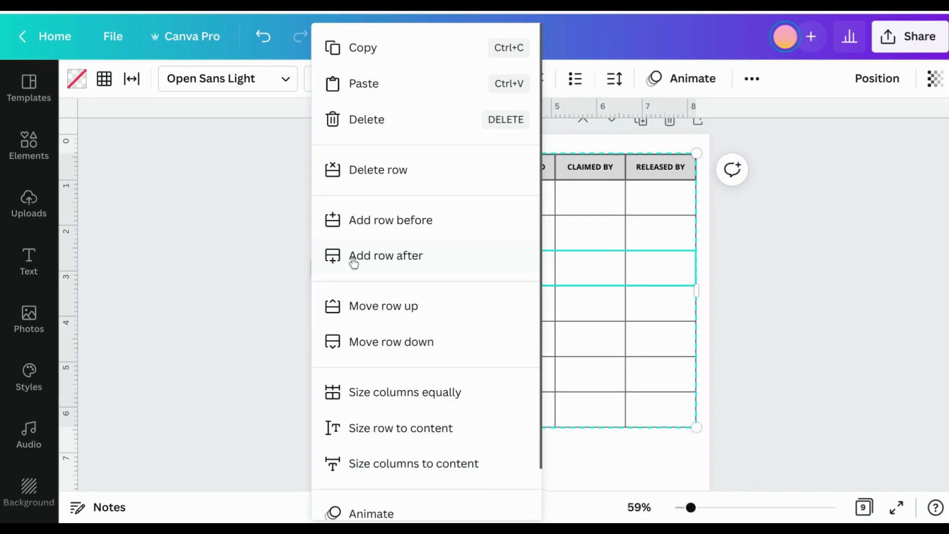
left_click(326, 272)
left_click(319, 272)
left_click(374, 256)
left_click(322, 267)
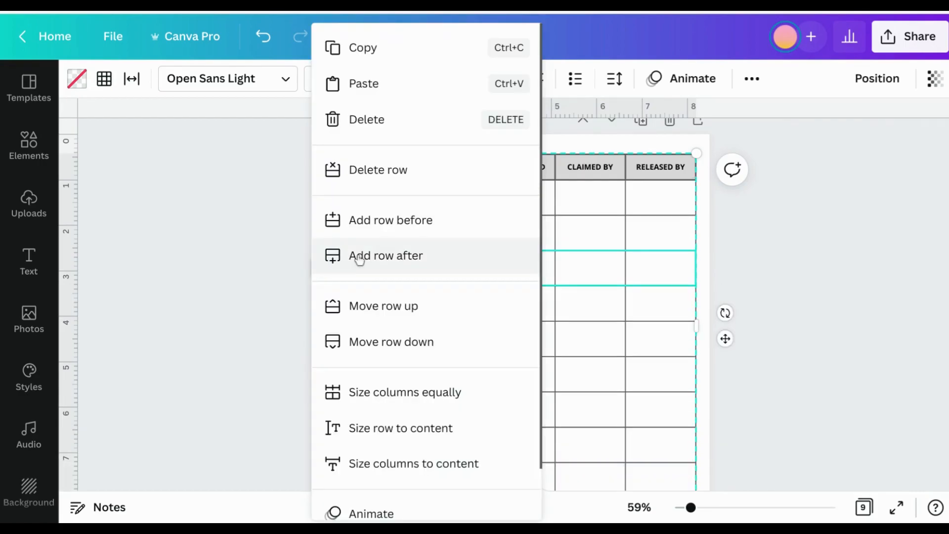
left_click(360, 257)
Extend the table toward the page's lower edge with two more rows inserted after the selected row
scroll(445, 282, "down", 3)
left_click(322, 125)
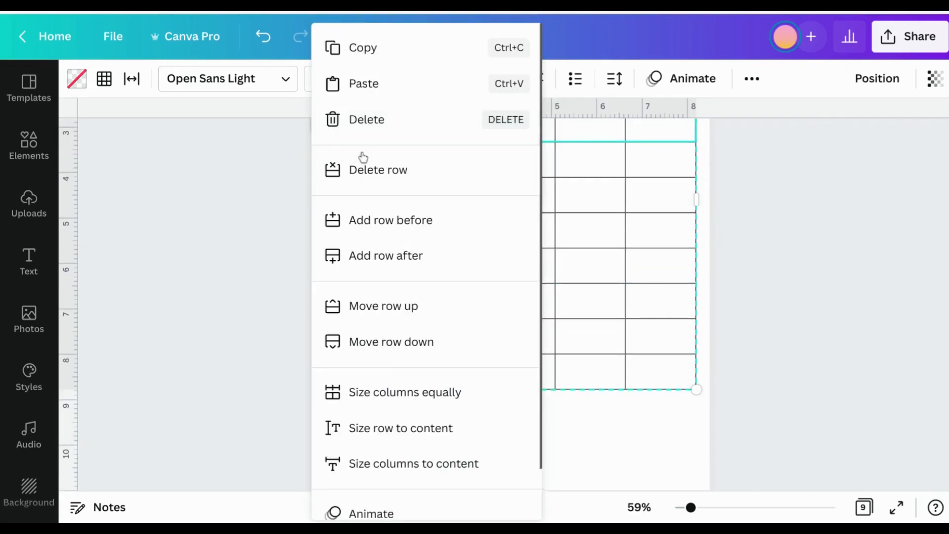
left_click(374, 253)
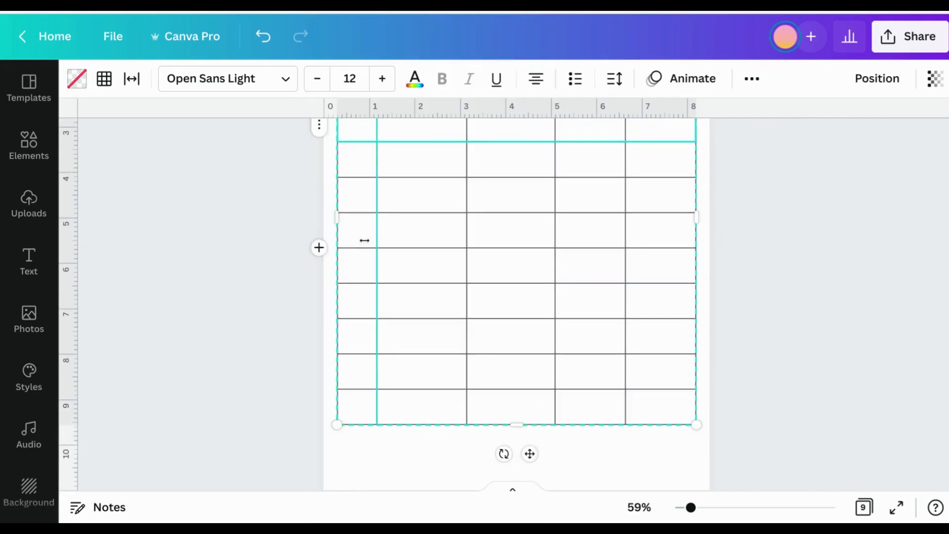
left_click(327, 129)
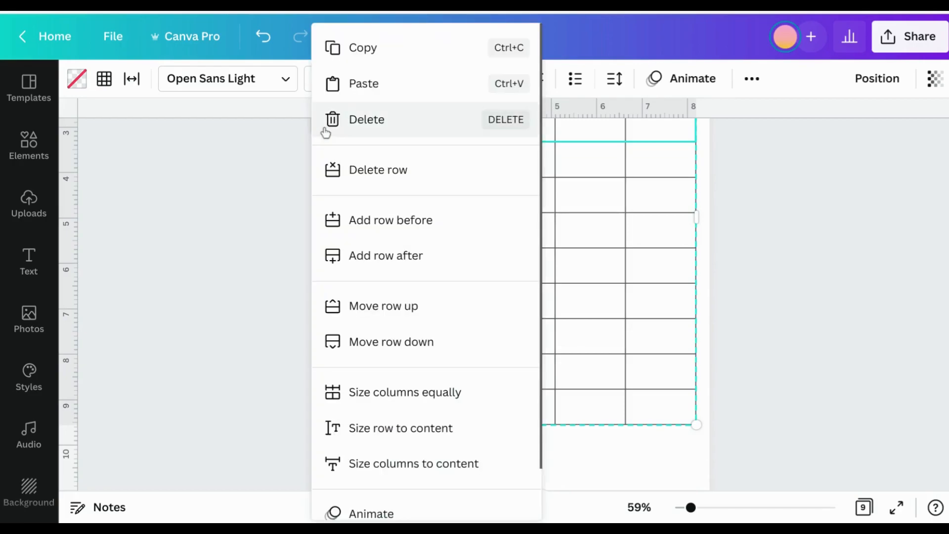
left_click(384, 253)
Try one more row after the selected row, check the table against the page's lower edge, and undo it
left_click(327, 126)
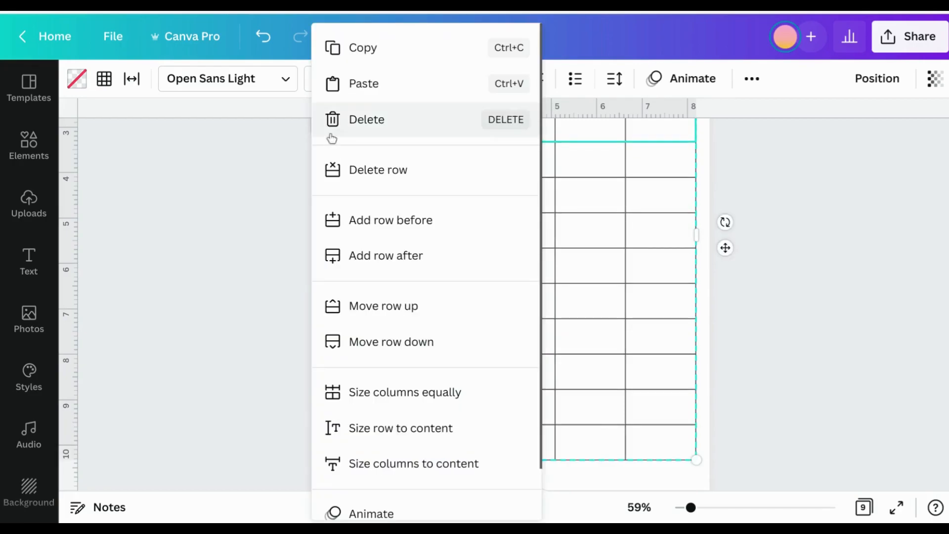
left_click(381, 256)
scroll(468, 306, "down", 2)
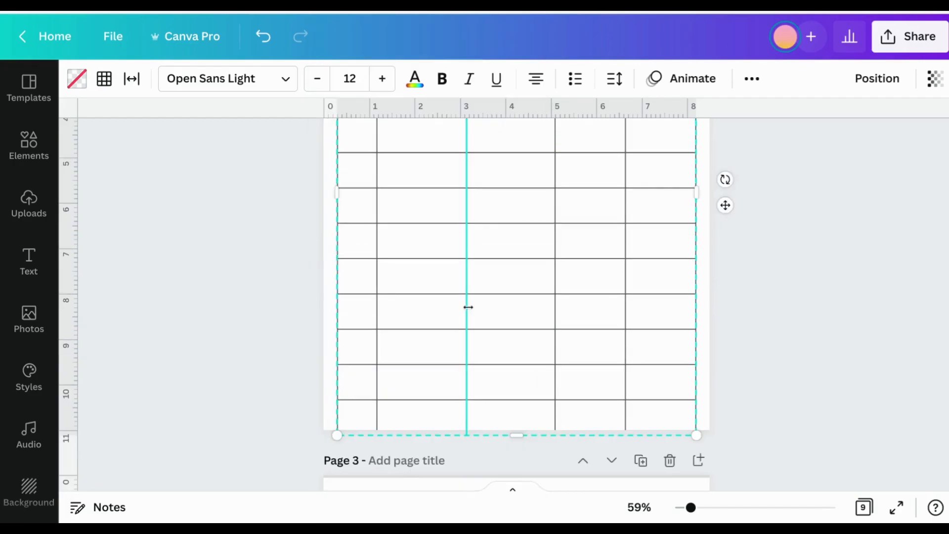
scroll(468, 306, "up", 5)
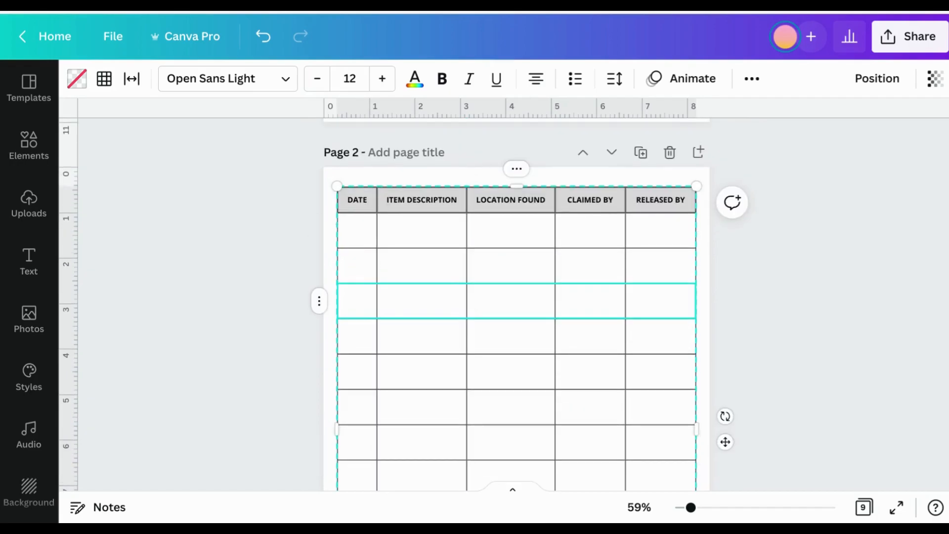
left_click(264, 37)
scroll(493, 209, "down", 4)
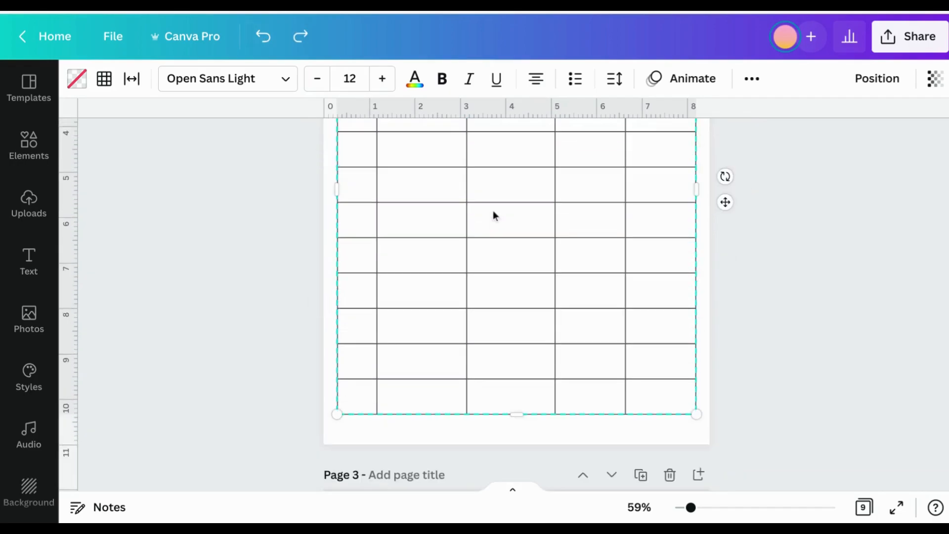
Align the table to the vertical middle of page 2, deselect it and check its placement on the page
scroll(494, 210, "up", 3)
left_click(875, 87)
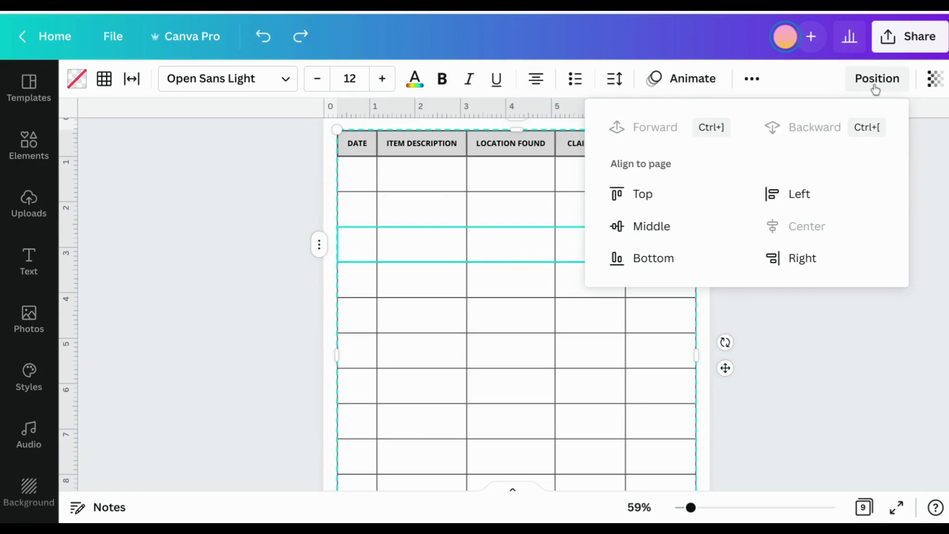
left_click(681, 226)
left_click(733, 310)
scroll(663, 272, "up", 1)
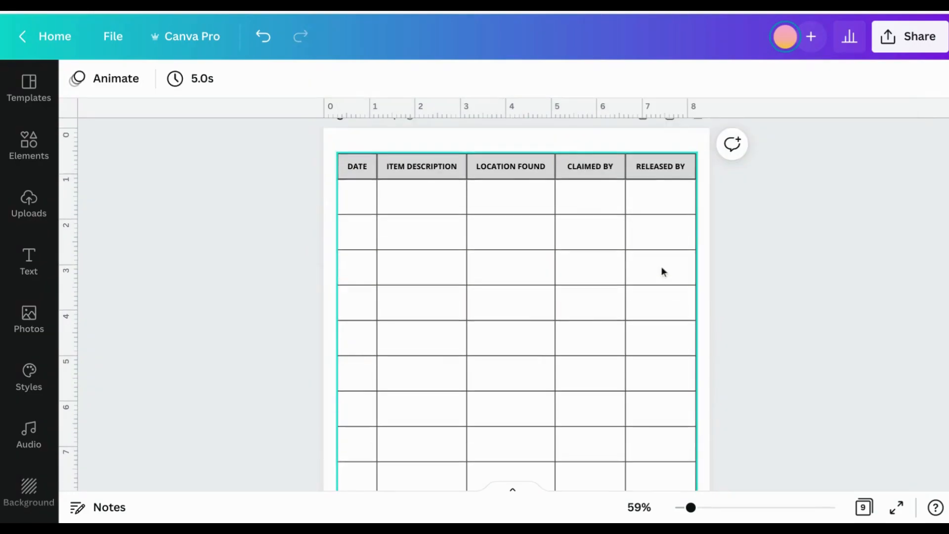
scroll(687, 250, "down", 4)
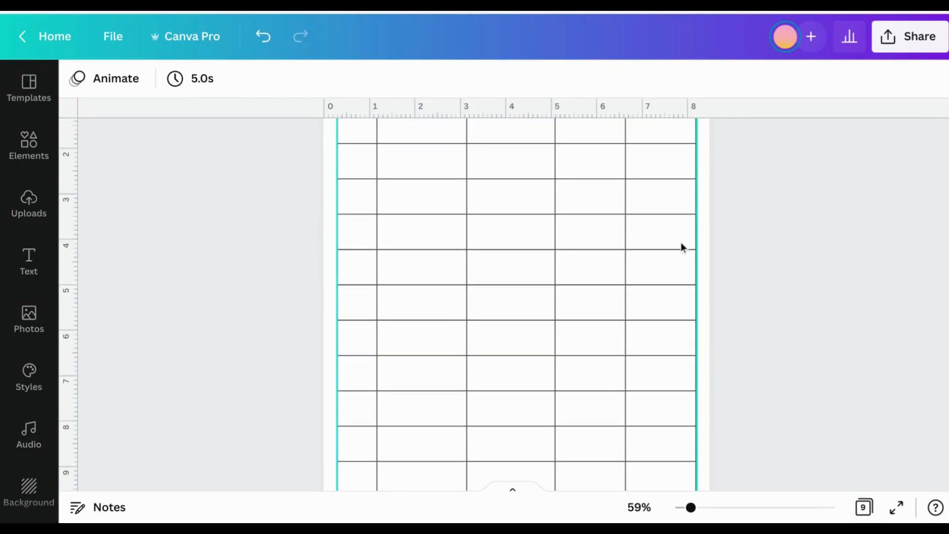
scroll(682, 244, "up", 4)
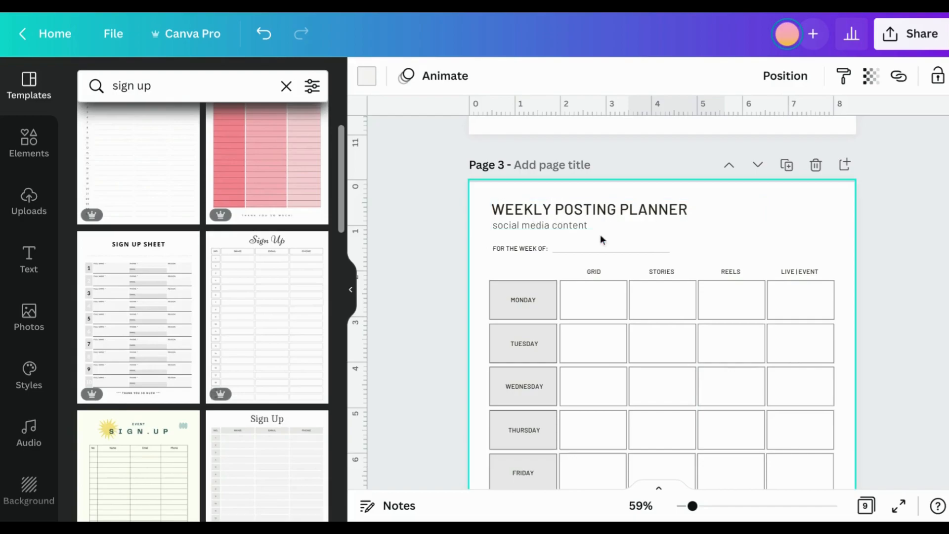
Examine the table-based layouts on pages 3 to 7, from the weekly posting planner to the monthly calendar
scroll(604, 237, "down", 2)
scroll(604, 234, "down", 8)
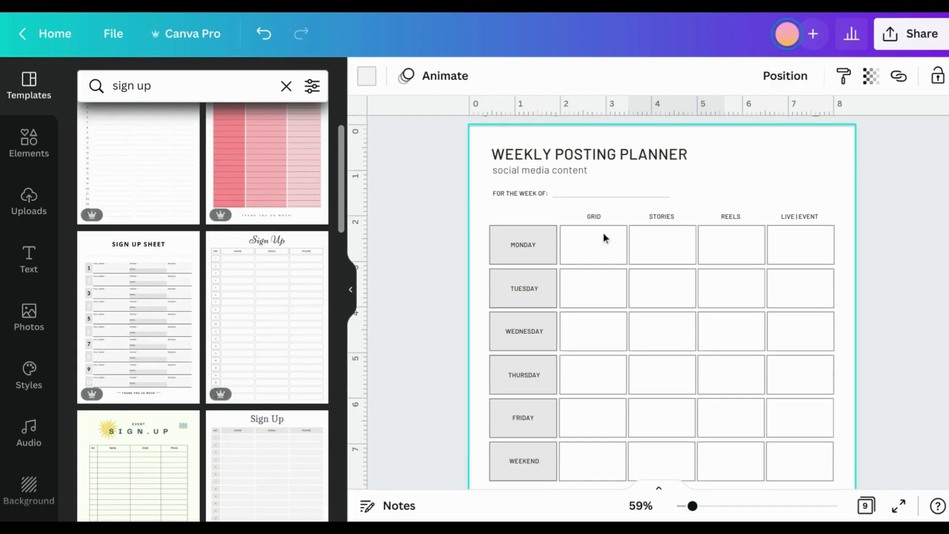
scroll(603, 234, "down", 10)
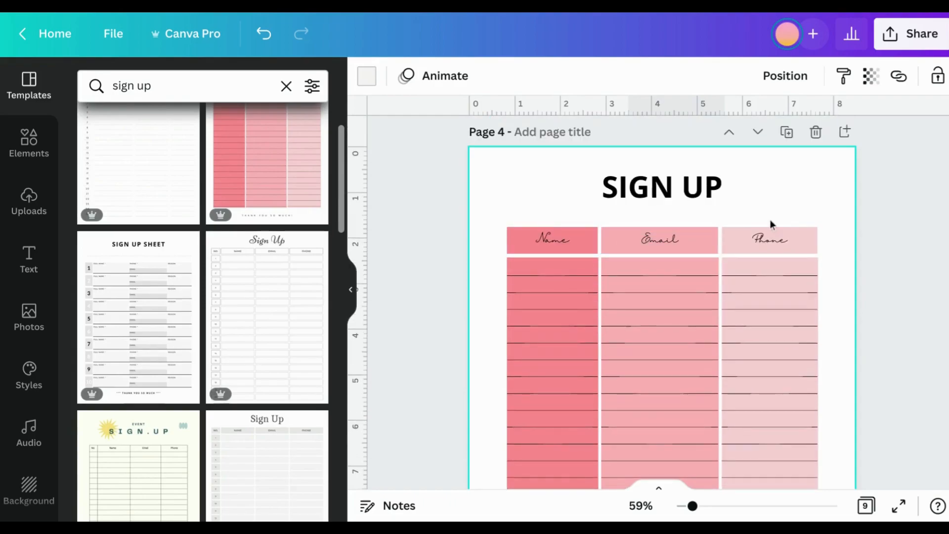
scroll(837, 206, "down", 10)
scroll(838, 206, "down", 8)
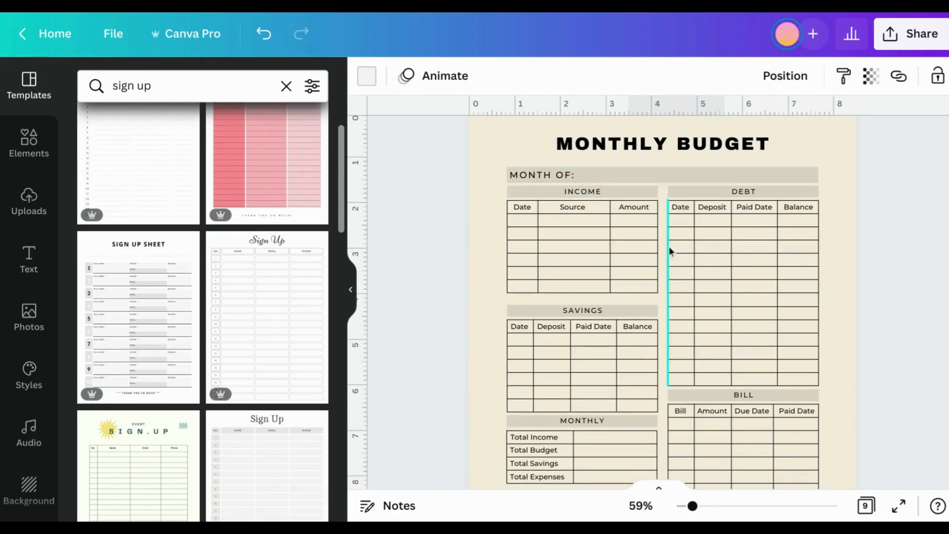
scroll(693, 196, "down", 1)
scroll(696, 200, "down", 15)
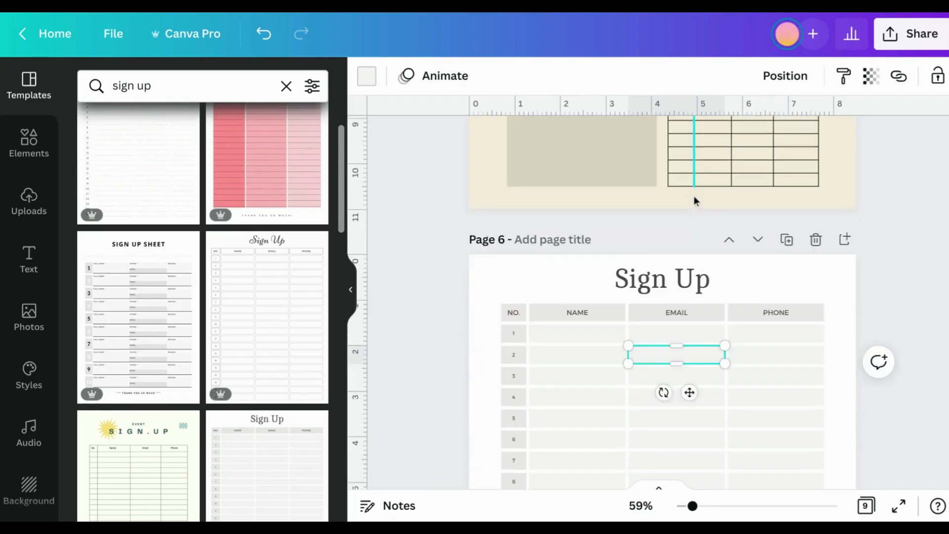
scroll(694, 199, "down", 16)
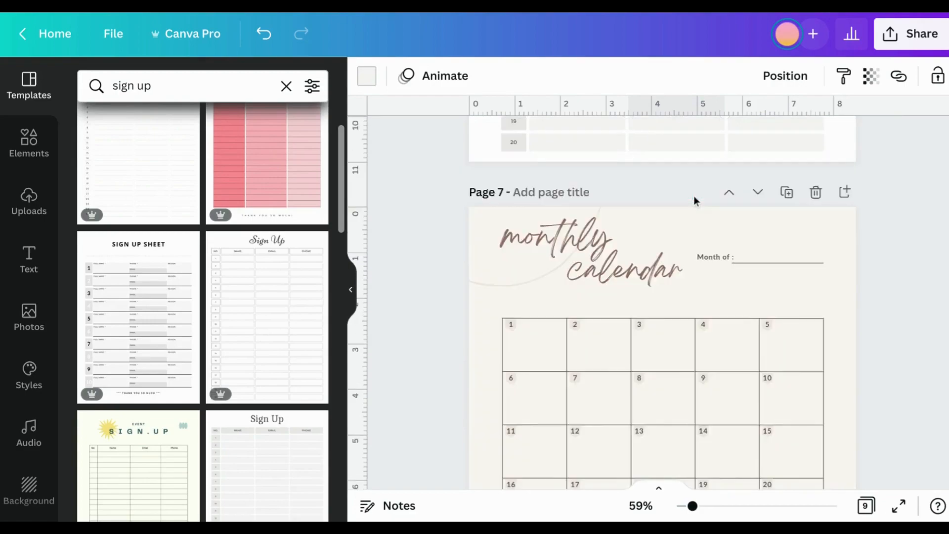